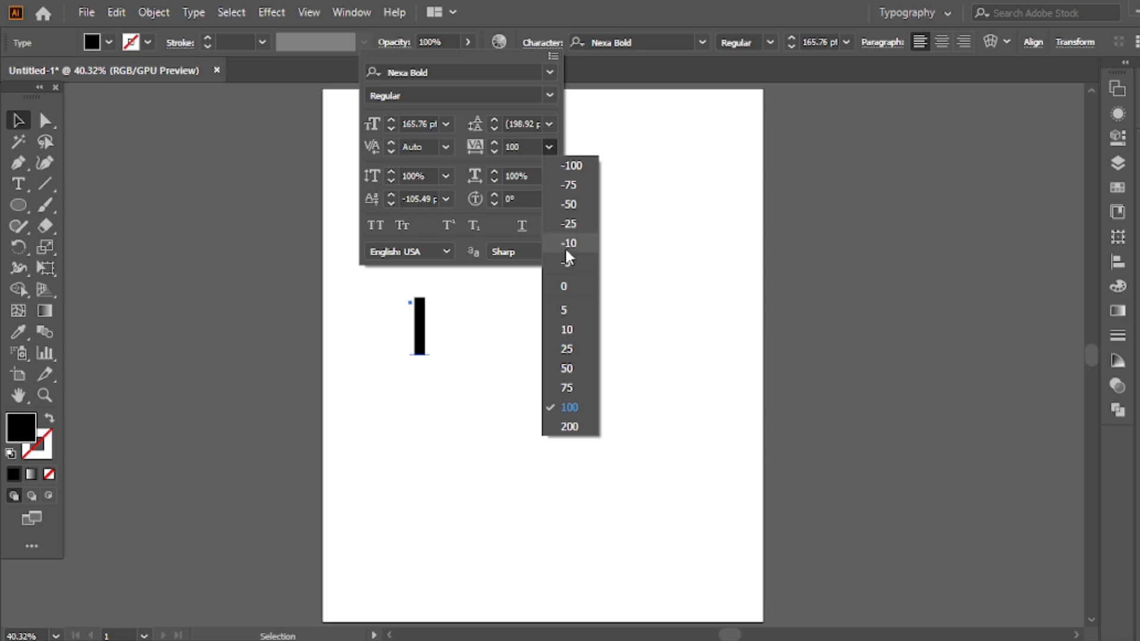
# Set the letter I's tracking to 0 and its baseline shift to 0 pt
pyautogui.click(446, 199)
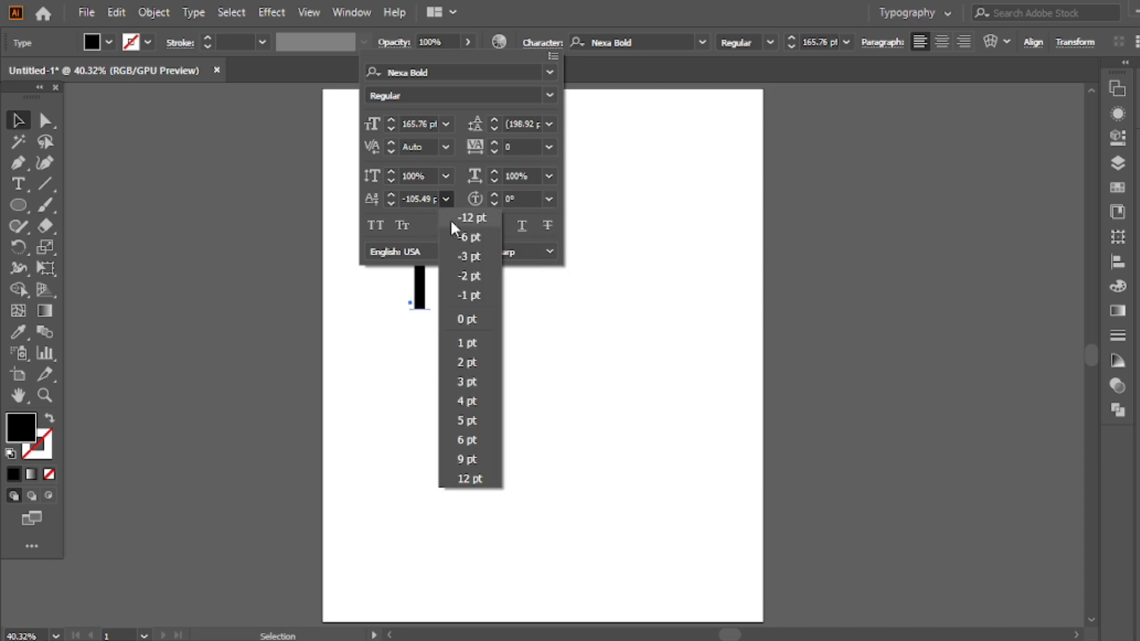
pyautogui.click(471, 326)
pyautogui.click(551, 256)
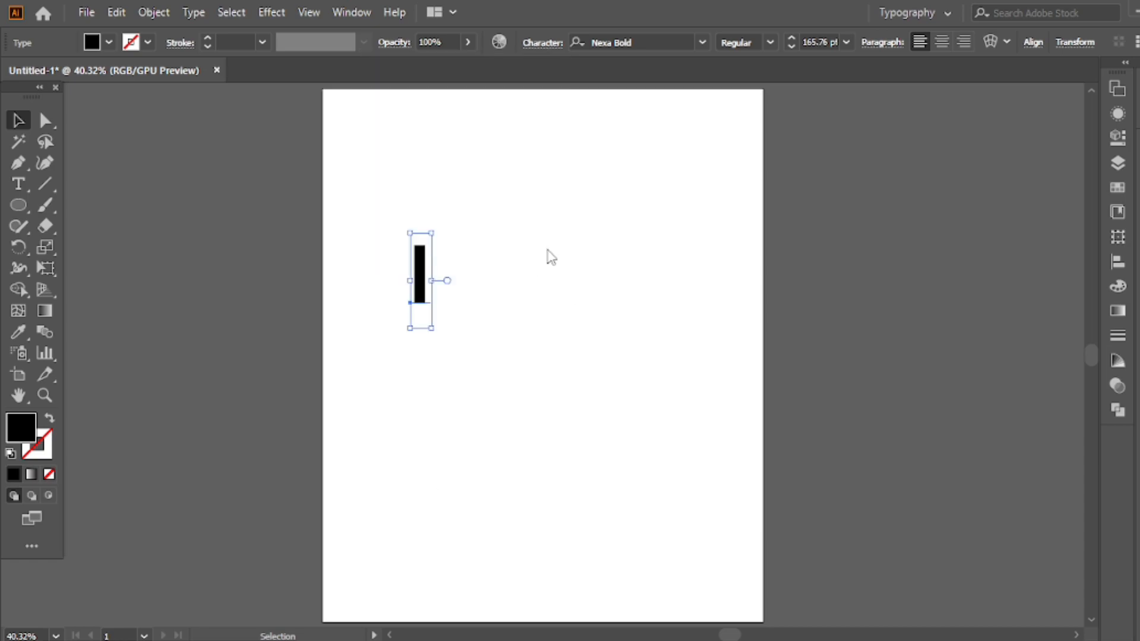
# Enlarge the letter I to about 365 pt and duplicate it to its right
pyautogui.moveTo(432, 283); pyautogui.dragTo(448, 285)
pyautogui.moveTo(418, 301); pyautogui.dragTo(473, 382)
pyautogui.click(439, 374)
# Change the text of the duplicated letter to N
pyautogui.doubleClick(458, 361)
pyautogui.doubleClick(490, 362)
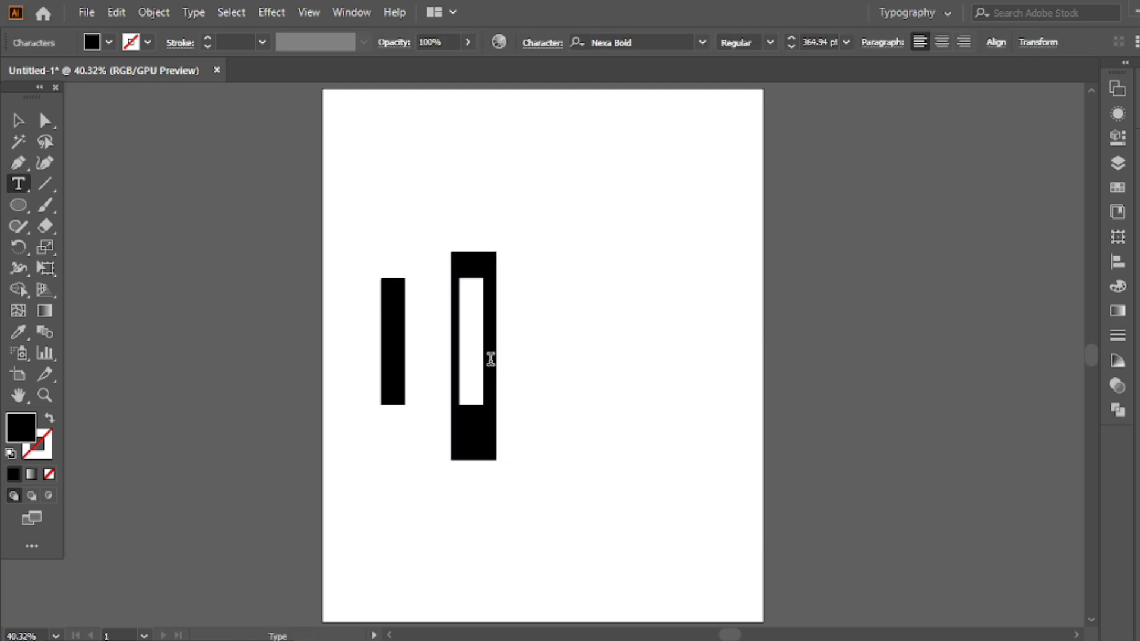
pyautogui.write('N')
pyautogui.click(15, 118)
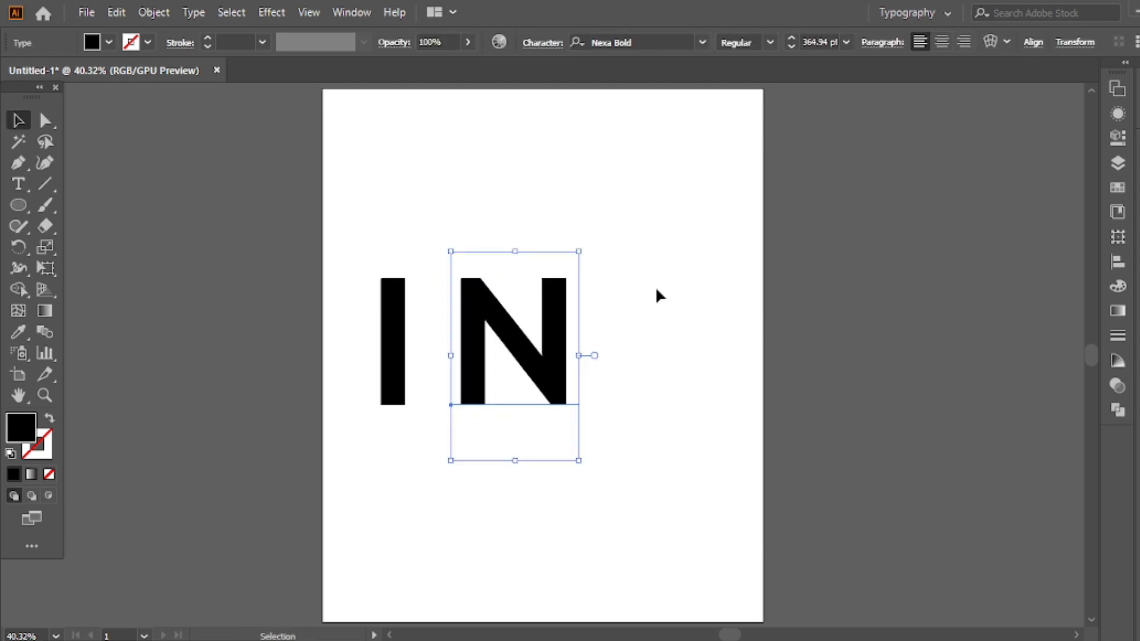
# Reposition the I and N side by side near the middle of the artboard
pyautogui.moveTo(515, 378); pyautogui.dragTo(379, 419)
pyautogui.moveTo(476, 372); pyautogui.dragTo(532, 394)
pyautogui.click(482, 209)
pyautogui.click(449, 342)
# Expand both letters, I and N, into editable shapes and deselect them
pyautogui.moveTo(598, 239); pyautogui.dragTo(411, 366)
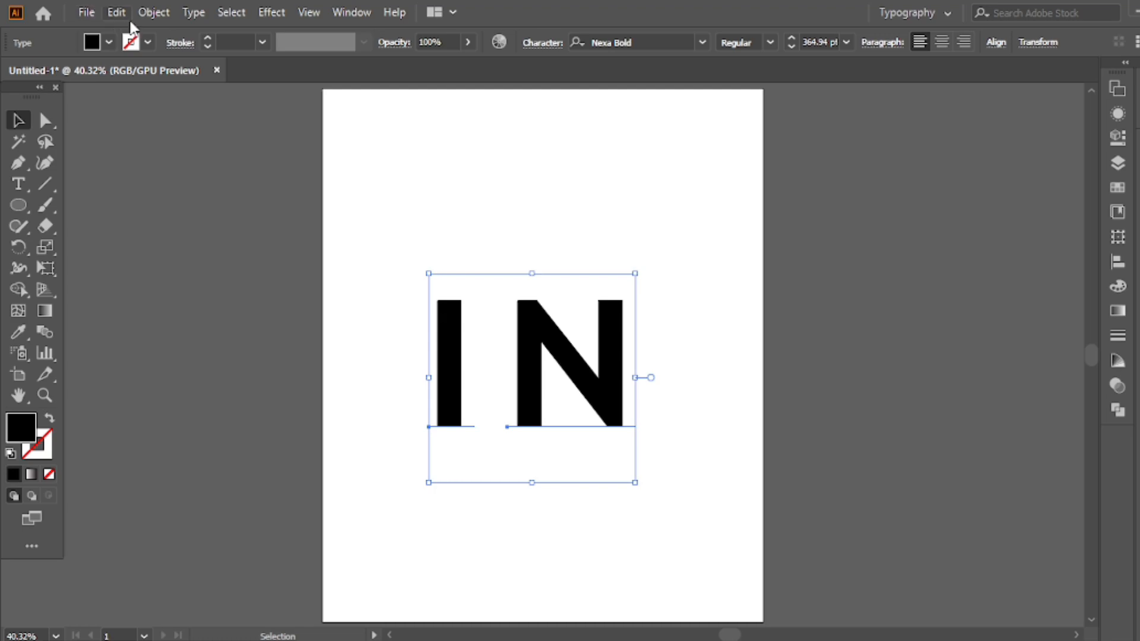
pyautogui.click(153, 12)
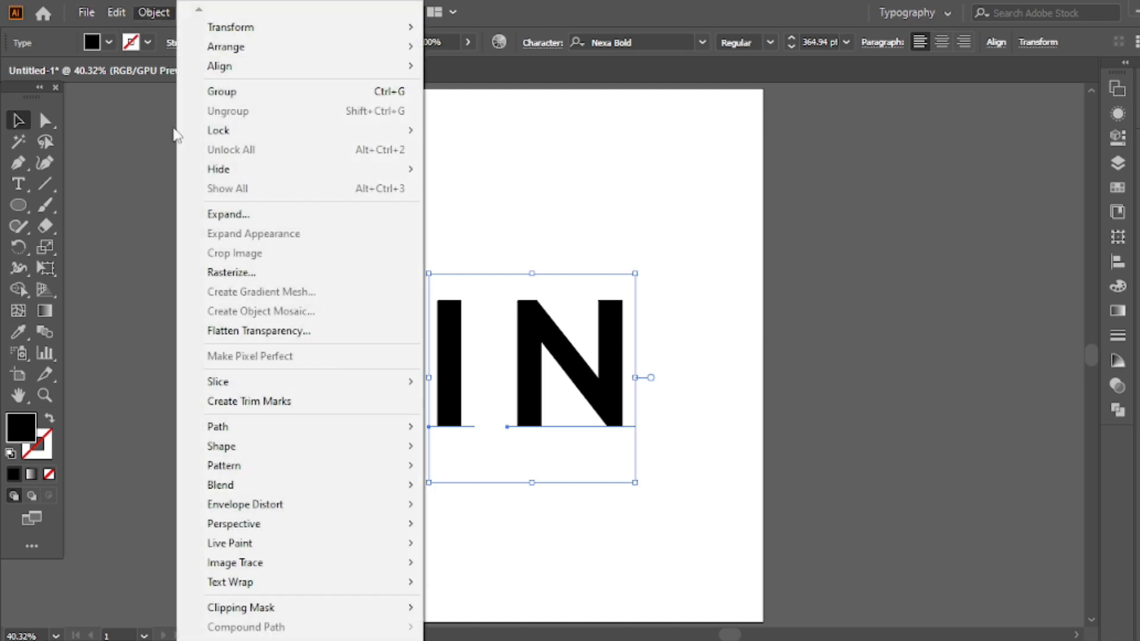
pyautogui.click(242, 217)
pyautogui.click(574, 430)
pyautogui.click(473, 261)
pyautogui.click(456, 367)
pyautogui.click(481, 286)
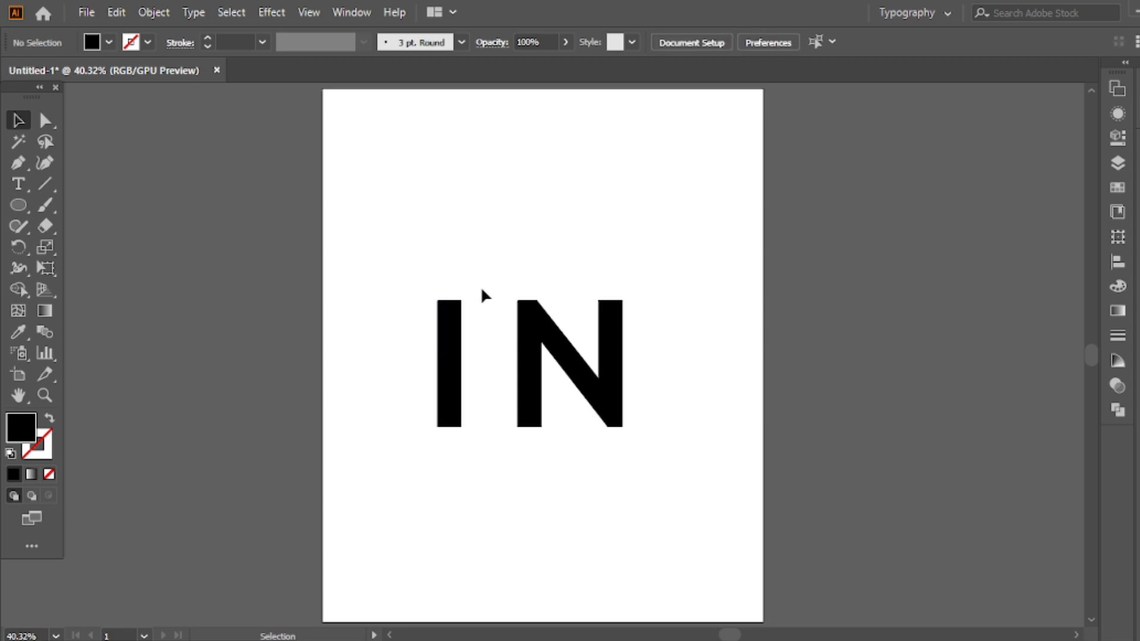
pyautogui.press('p')
pyautogui.click(486, 306)
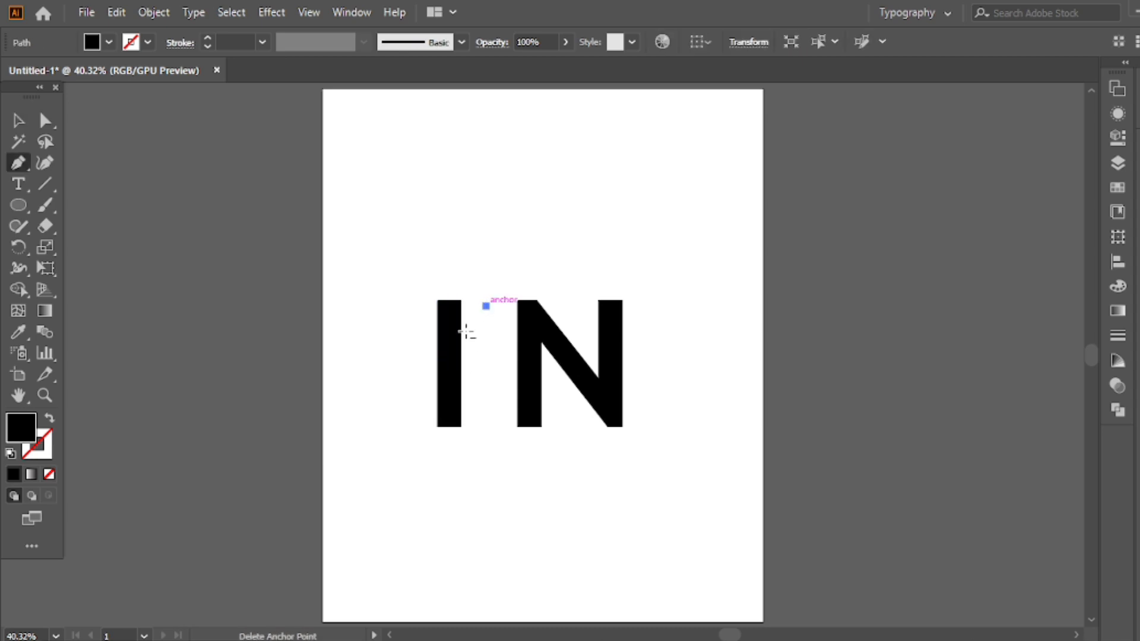
pyautogui.click(395, 462)
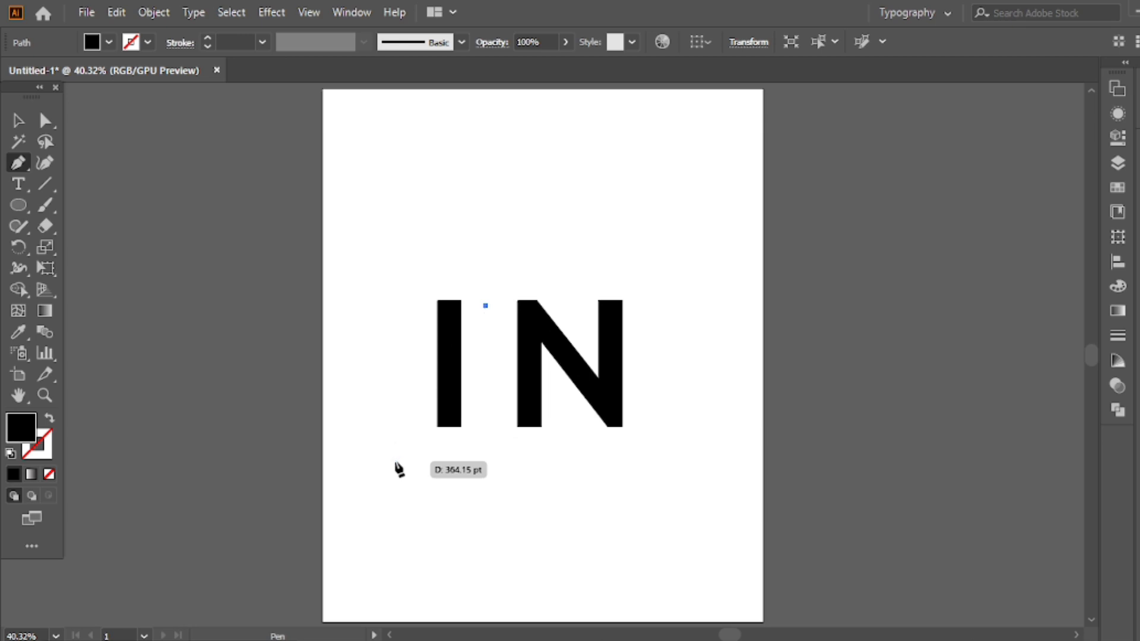
pyautogui.click(14, 121)
pyautogui.click(418, 233)
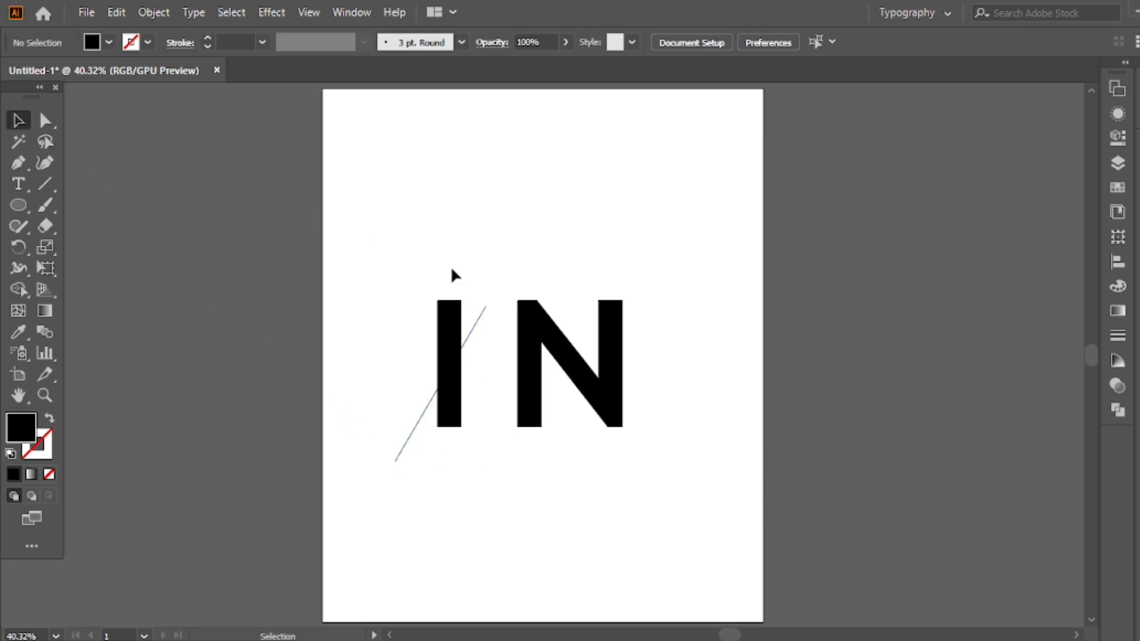
pyautogui.hotkey('ctrl', 'z')
pyautogui.hotkey('ctrl', 'z')
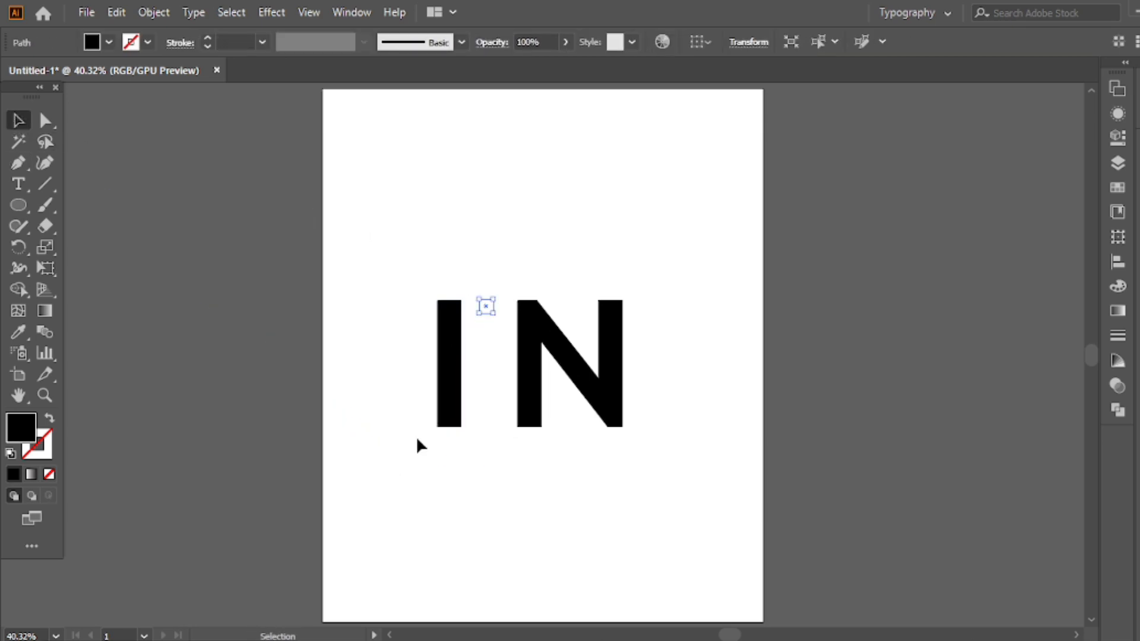
pyautogui.click(476, 319)
# Draw a straight diagonal Pen line across the I, from its upper right side to below its lower left
pyautogui.press('p')
pyautogui.click(489, 314)
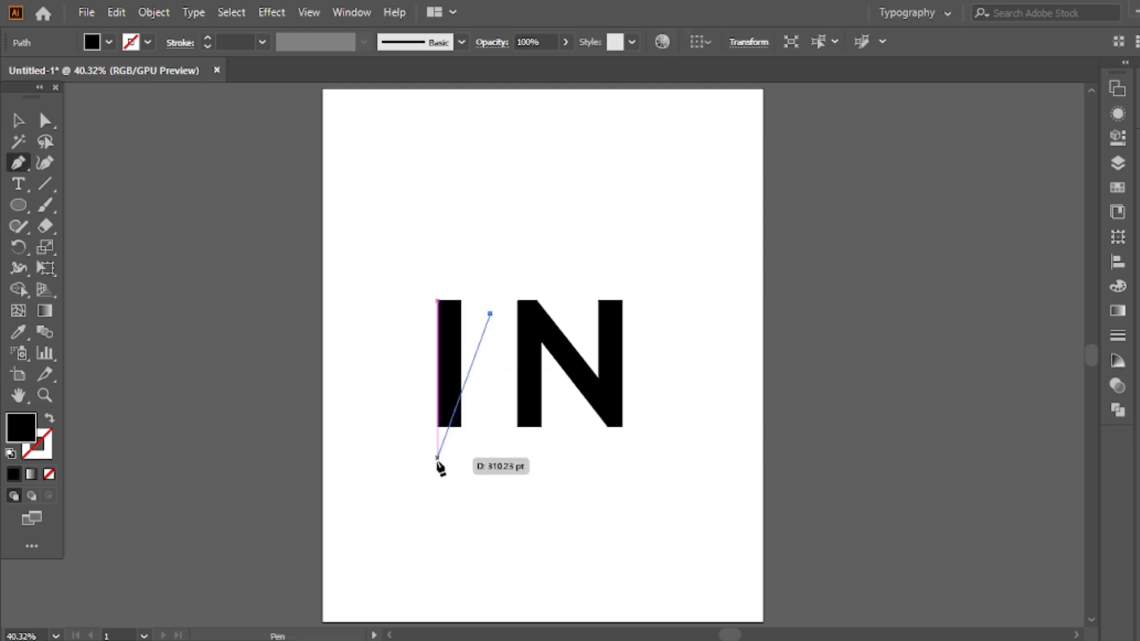
pyautogui.click(391, 460)
# Cut off the I's lower part below the diagonal and the line's upper overhang with the Shape Builder tool
pyautogui.press('v')
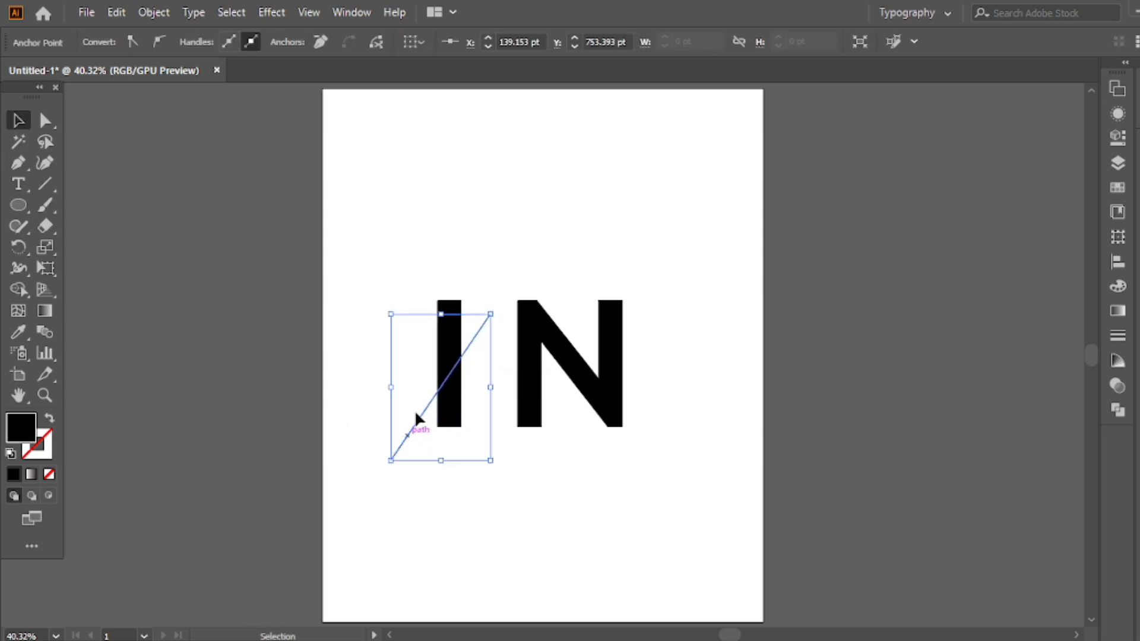
pyautogui.keyDown('shift'); pyautogui.click(457, 418); pyautogui.keyUp('shift')
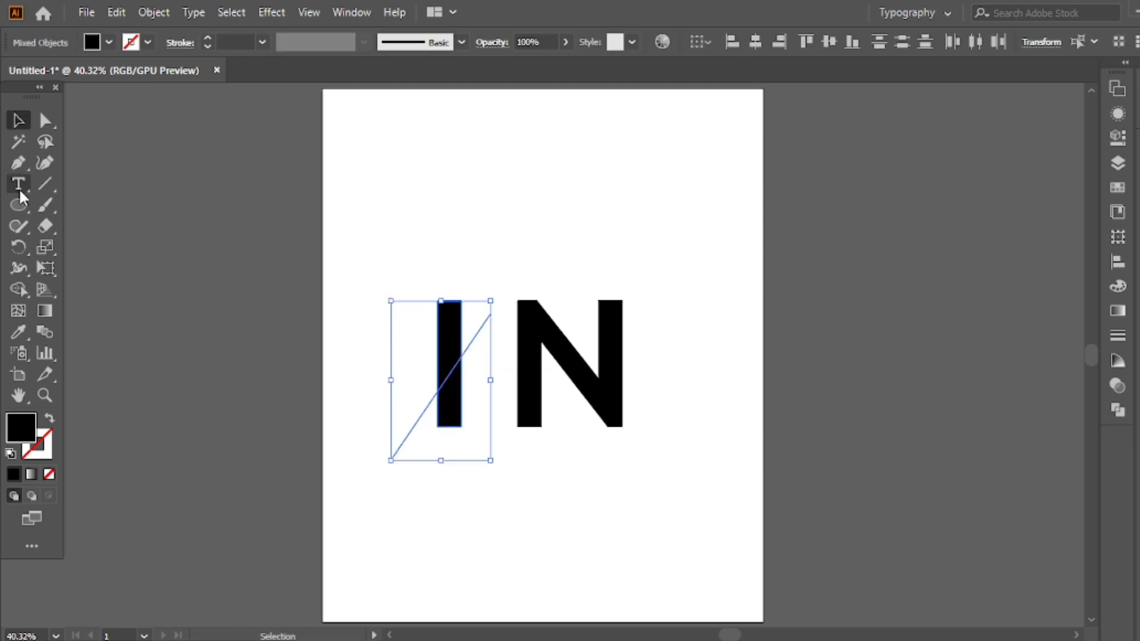
pyautogui.click(20, 287)
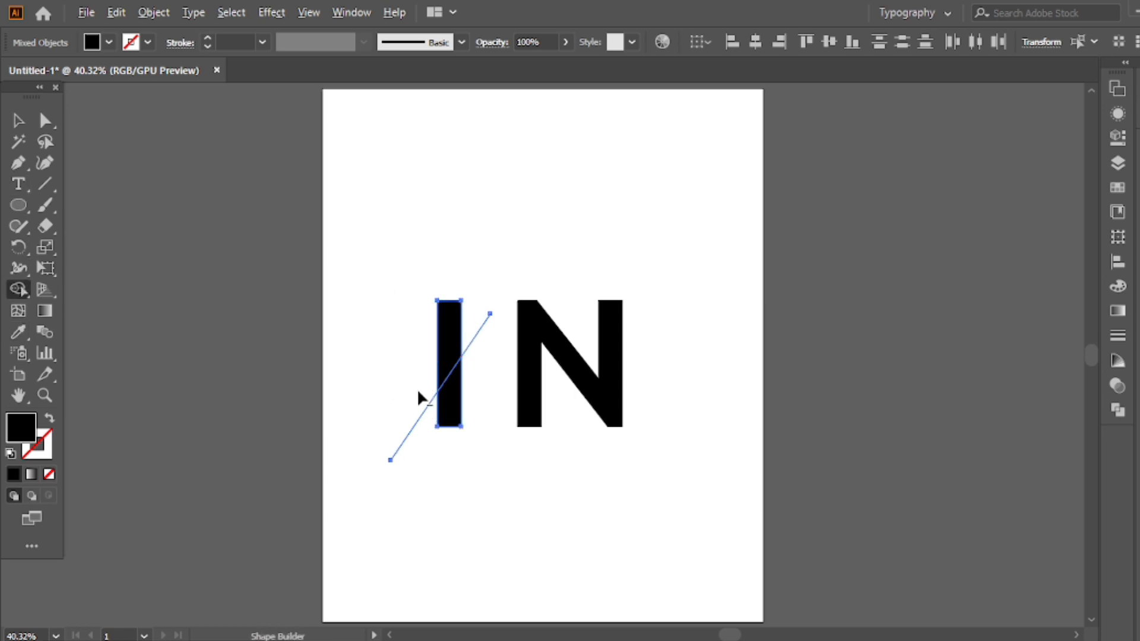
pyautogui.keyDown('alt'); pyautogui.click(482, 315); pyautogui.keyUp('alt')
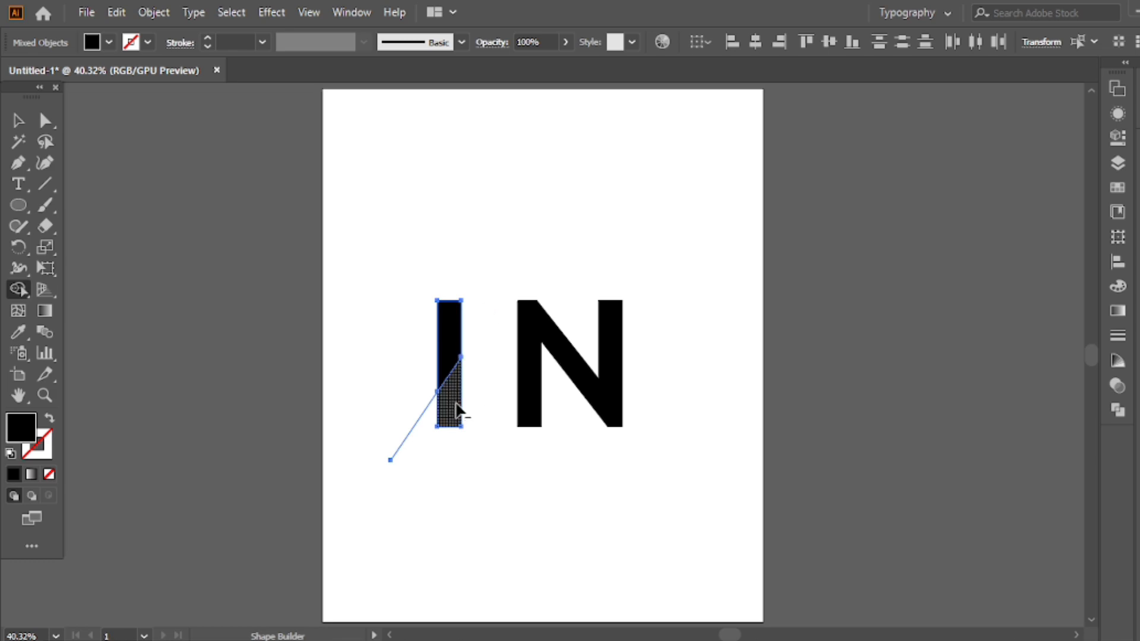
pyautogui.click(18, 120)
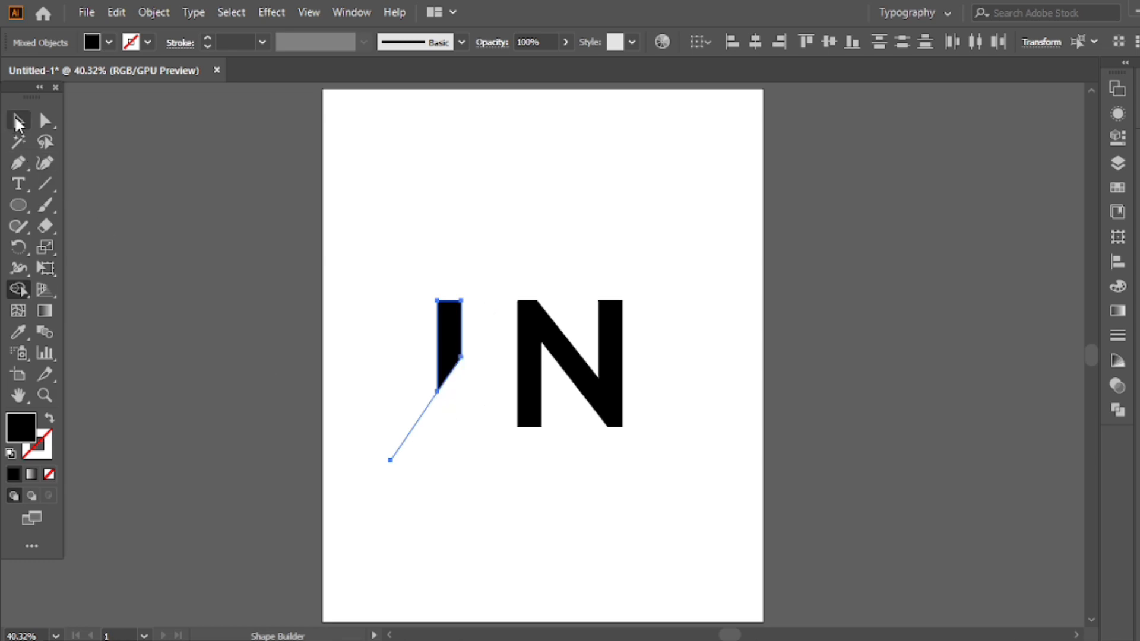
pyautogui.click(412, 361)
# Draw a closed narrow spike with the Pen tool from the diagonal line's lower end up into the trimmed I
pyautogui.press('p')
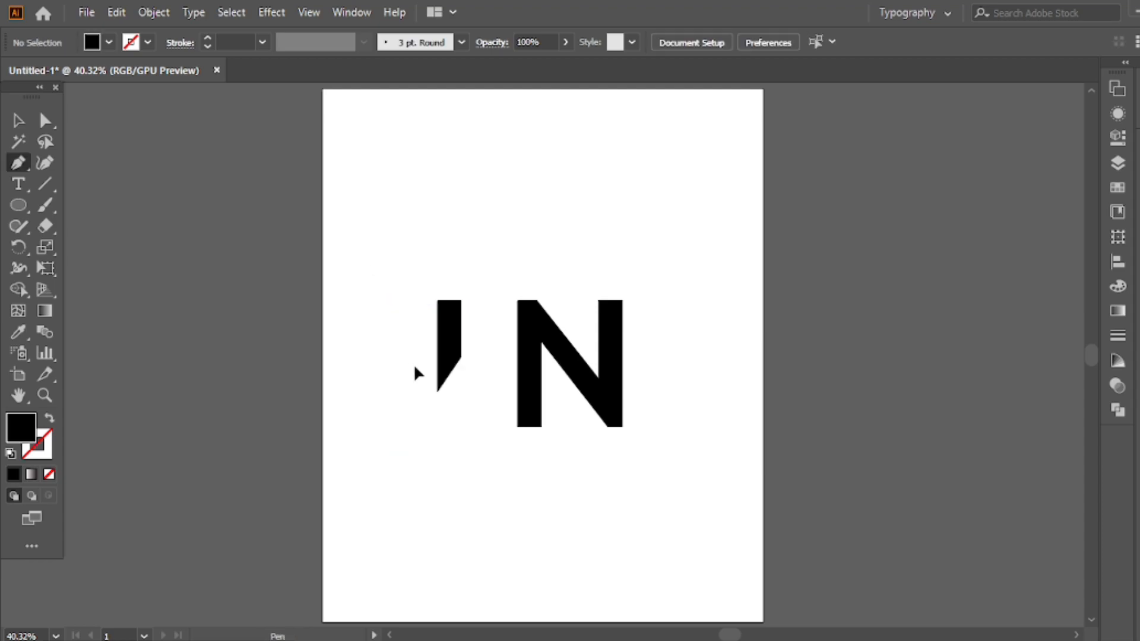
pyautogui.click(390, 461)
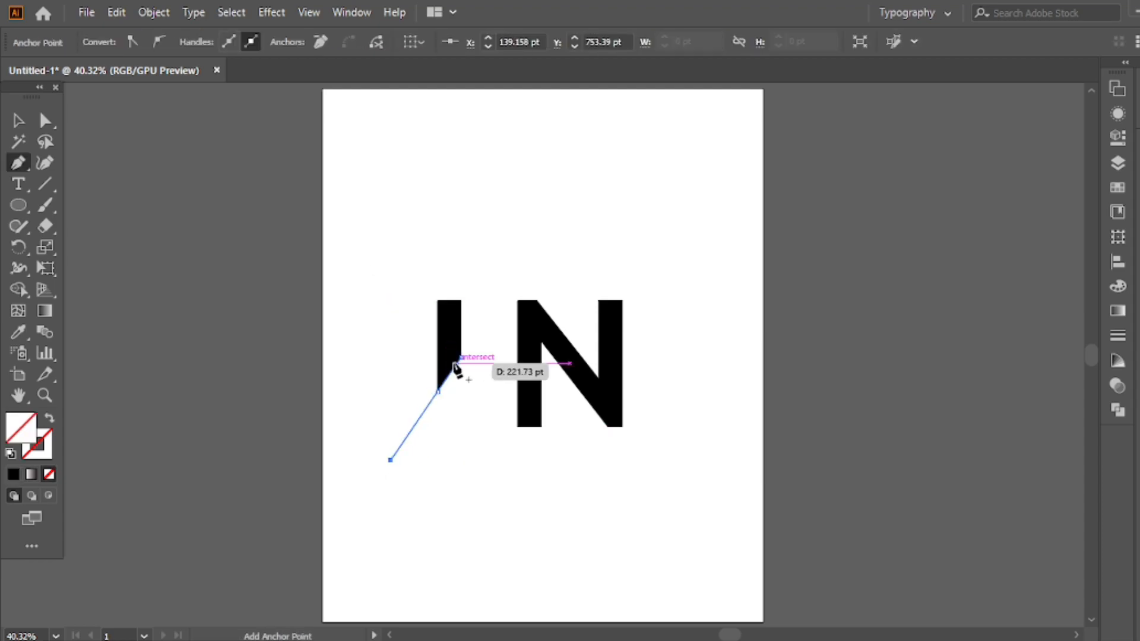
pyautogui.click(463, 357)
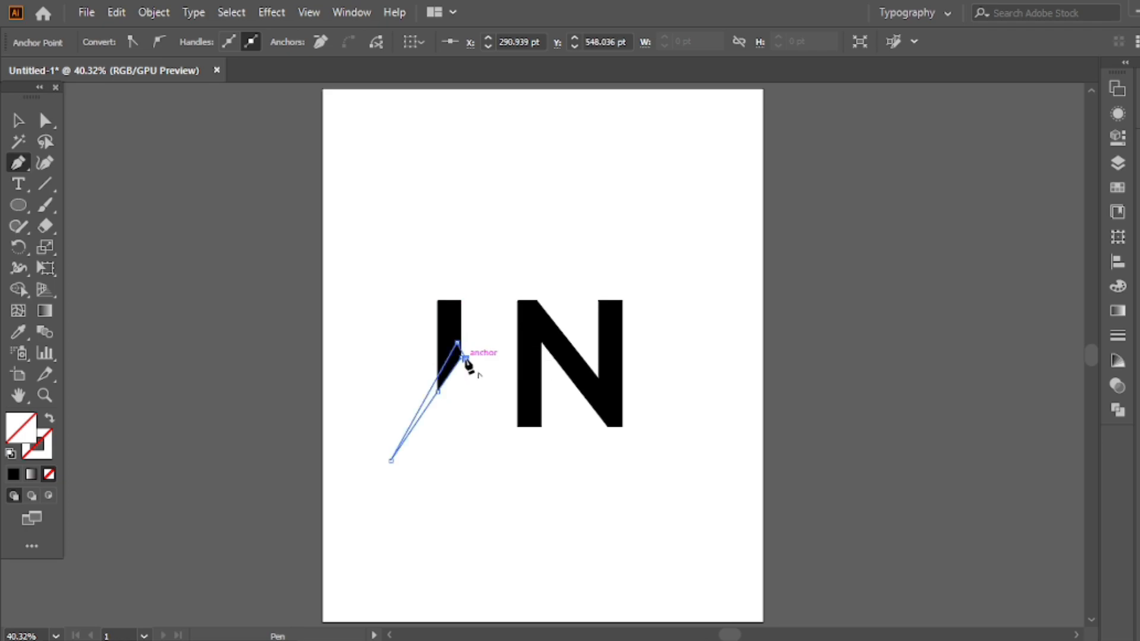
pyautogui.moveTo(464, 359); pyautogui.dragTo(461, 357)
# Merge the spike with the trimmed I into one shape using the Shape Builder tool
pyautogui.press('v')
pyautogui.keyDown('shift'); pyautogui.click(454, 336); pyautogui.keyUp('shift')
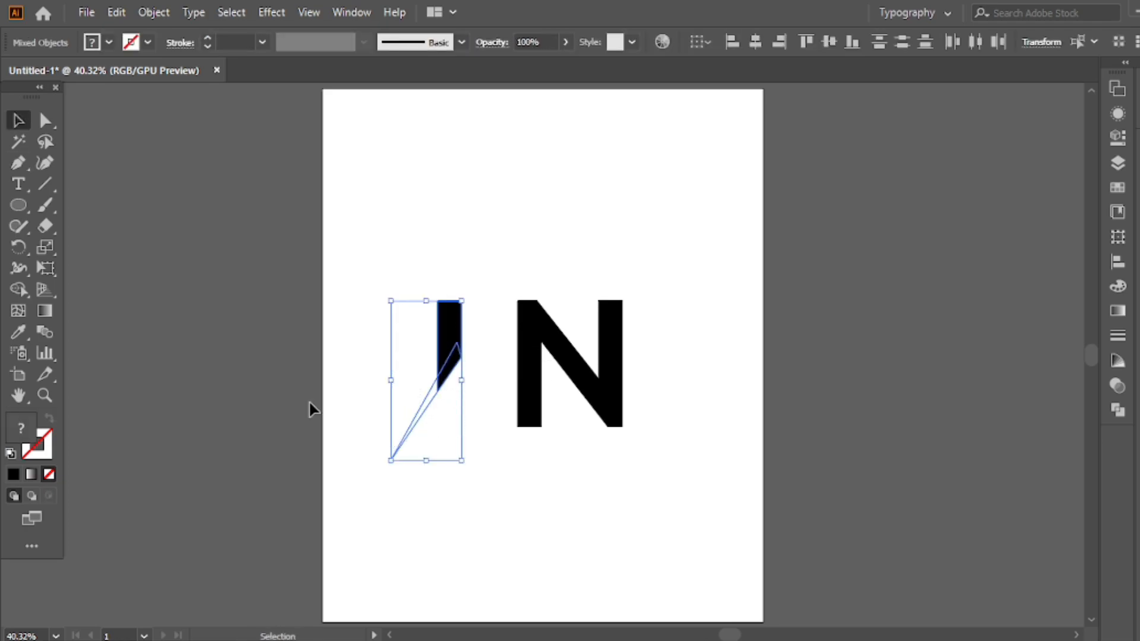
pyautogui.click(18, 289)
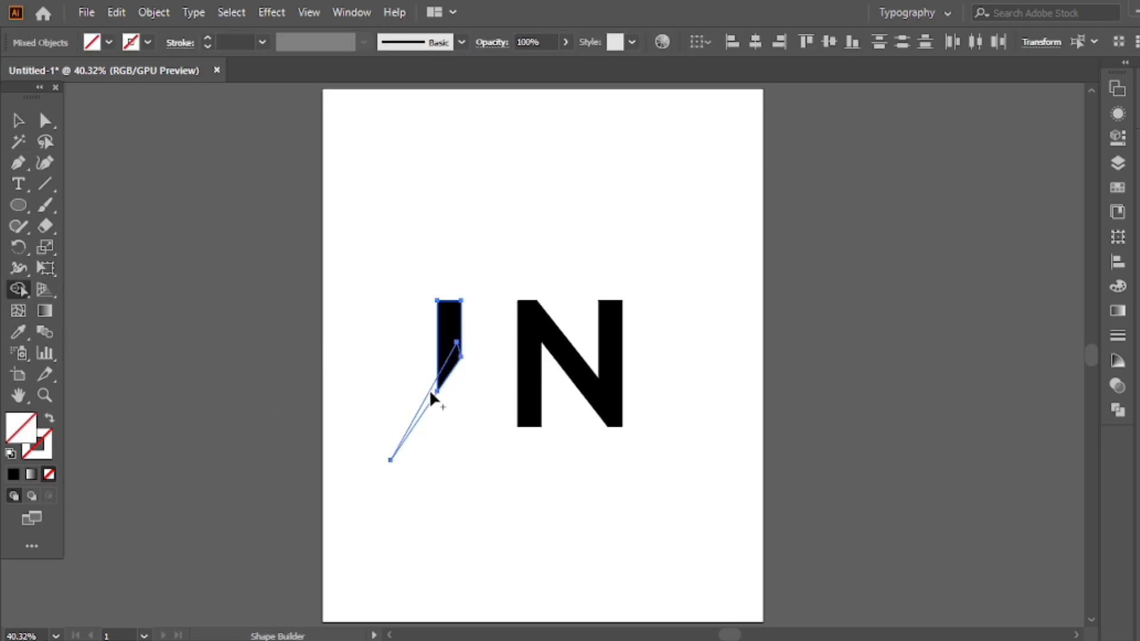
pyautogui.keyDown('alt'); pyautogui.click(461, 334); pyautogui.keyUp('alt')
pyautogui.click(10, 453)
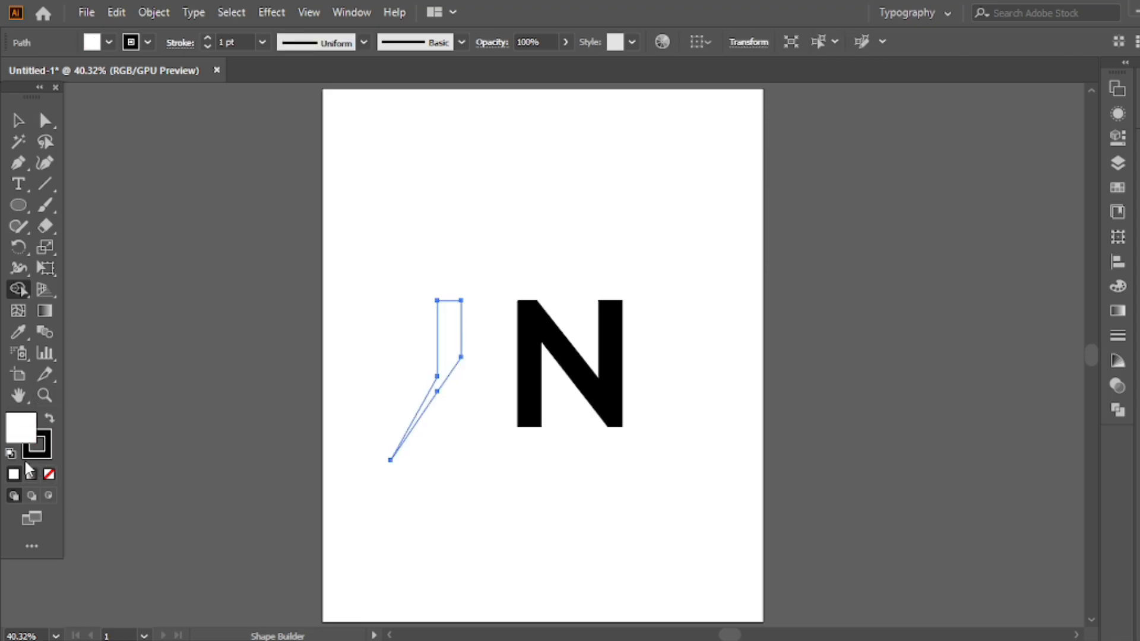
pyautogui.click(50, 420)
pyautogui.click(51, 451)
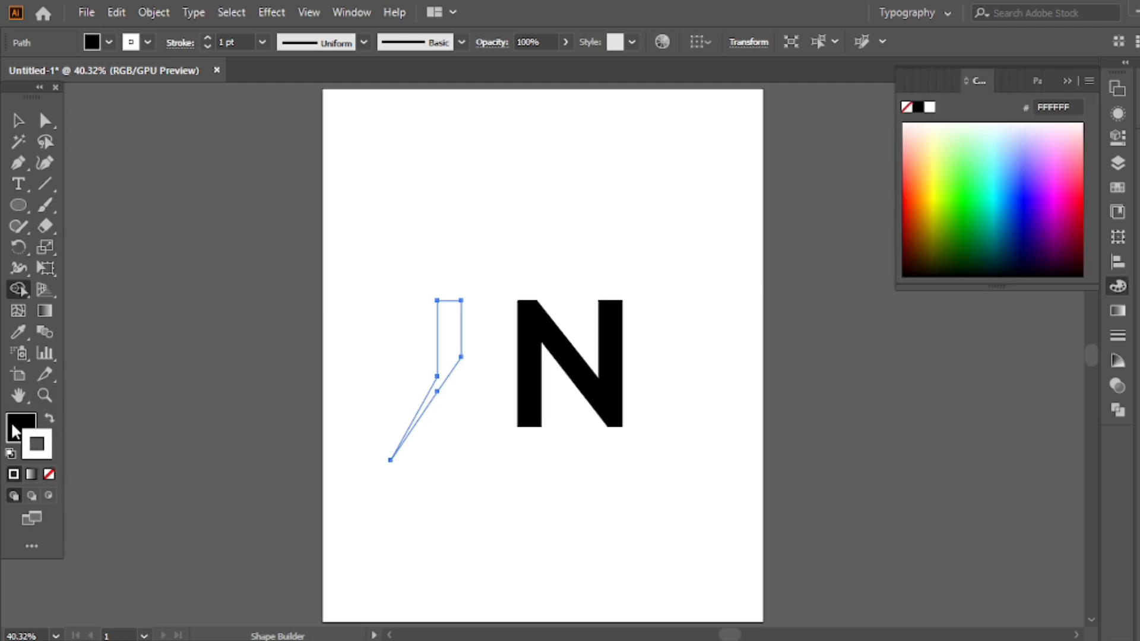
pyautogui.press('x')
pyautogui.click(1069, 84)
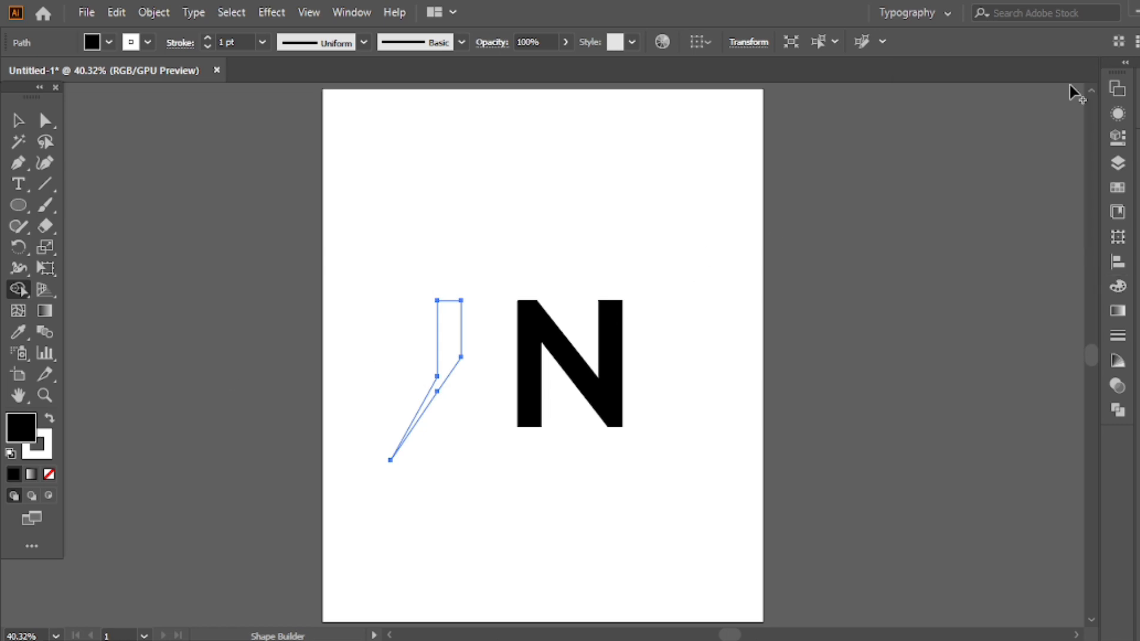
pyautogui.press('v')
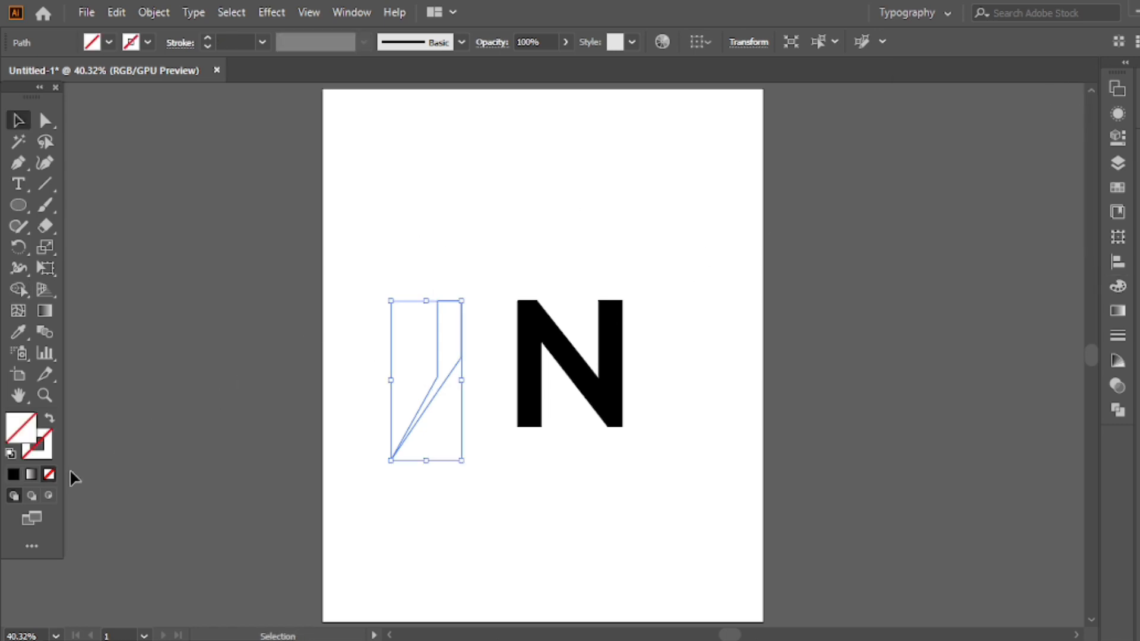
# Give the merged I shape a black fill with no stroke and deselect it
pyautogui.click(11, 454)
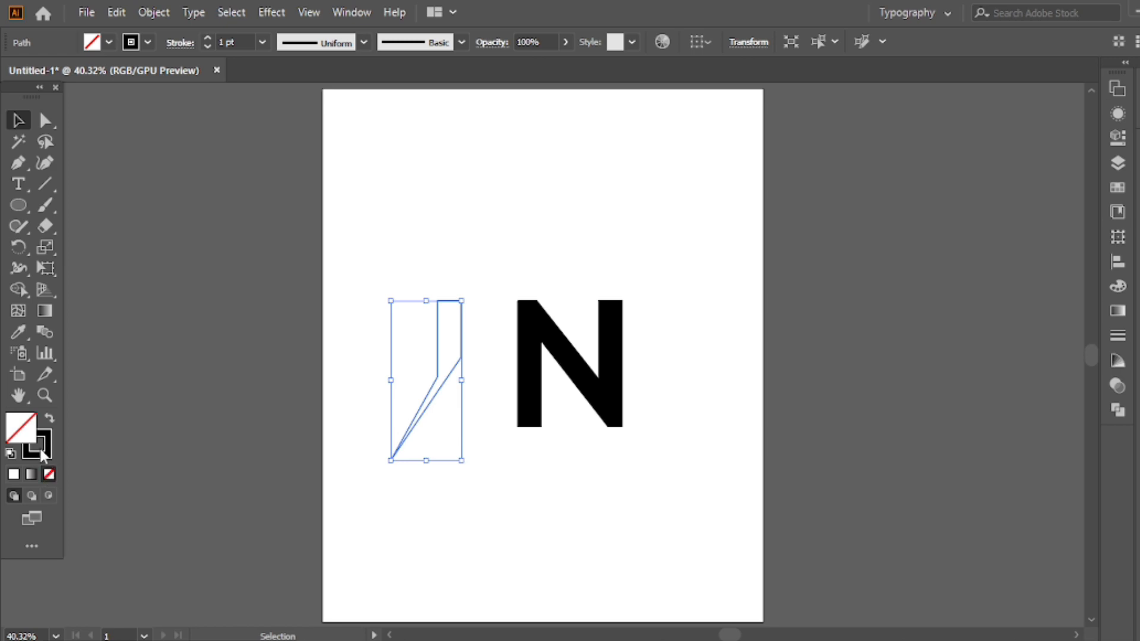
pyautogui.click(49, 420)
pyautogui.click(396, 231)
pyautogui.click(539, 357)
pyautogui.click(591, 229)
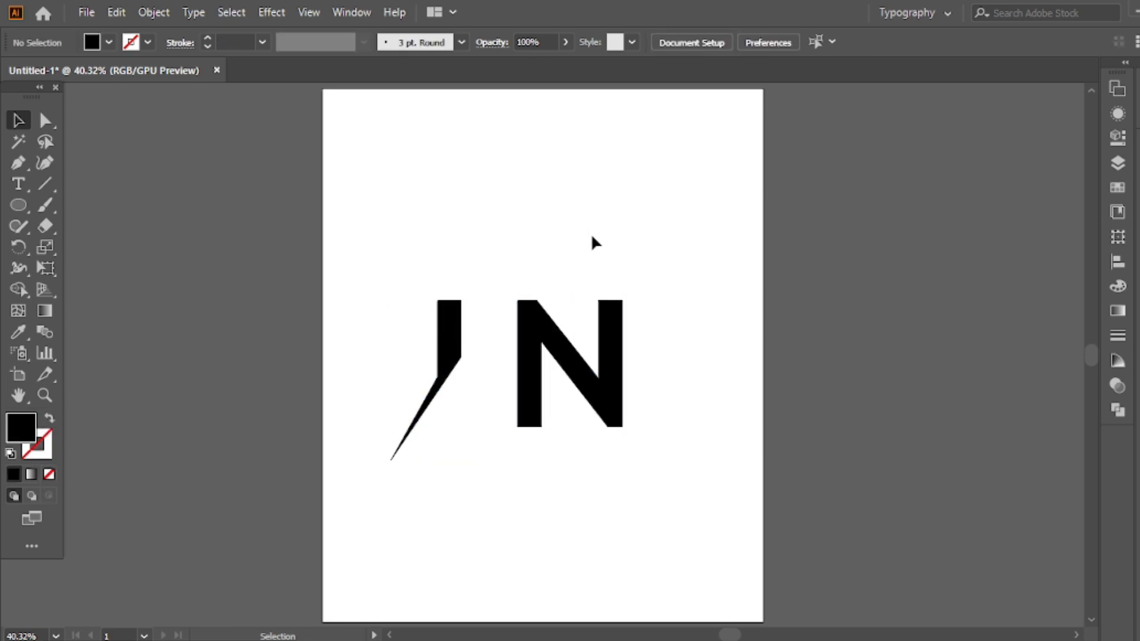
# Draw a straight diagonal Pen line across the N's upper left part, running from above it to below its left side
pyautogui.press('p')
pyautogui.click(593, 242)
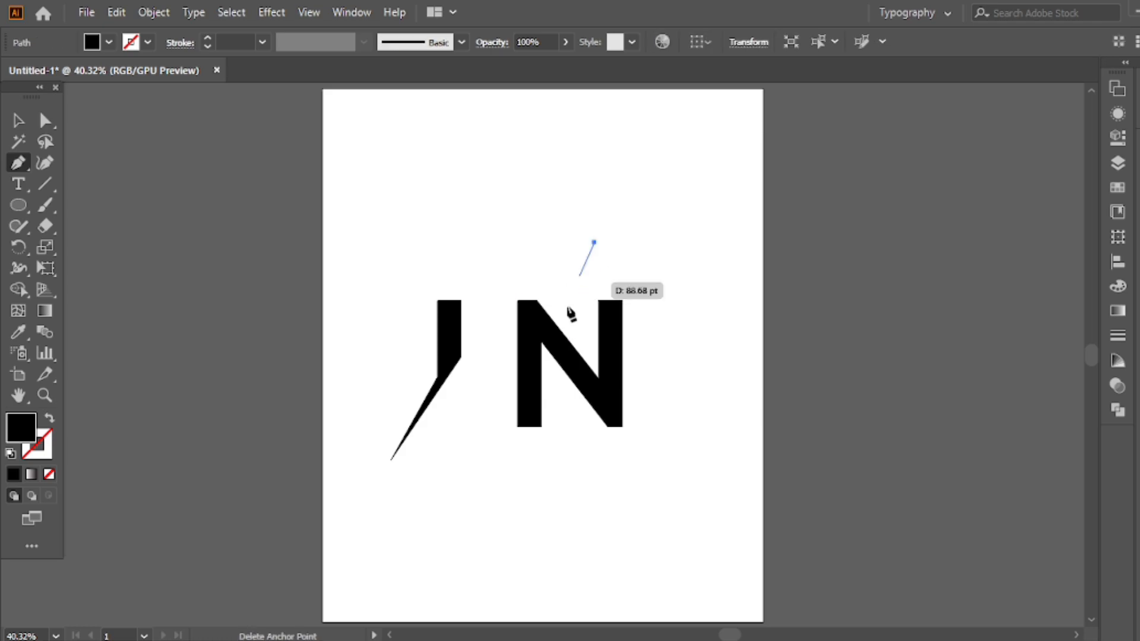
pyautogui.click(473, 461)
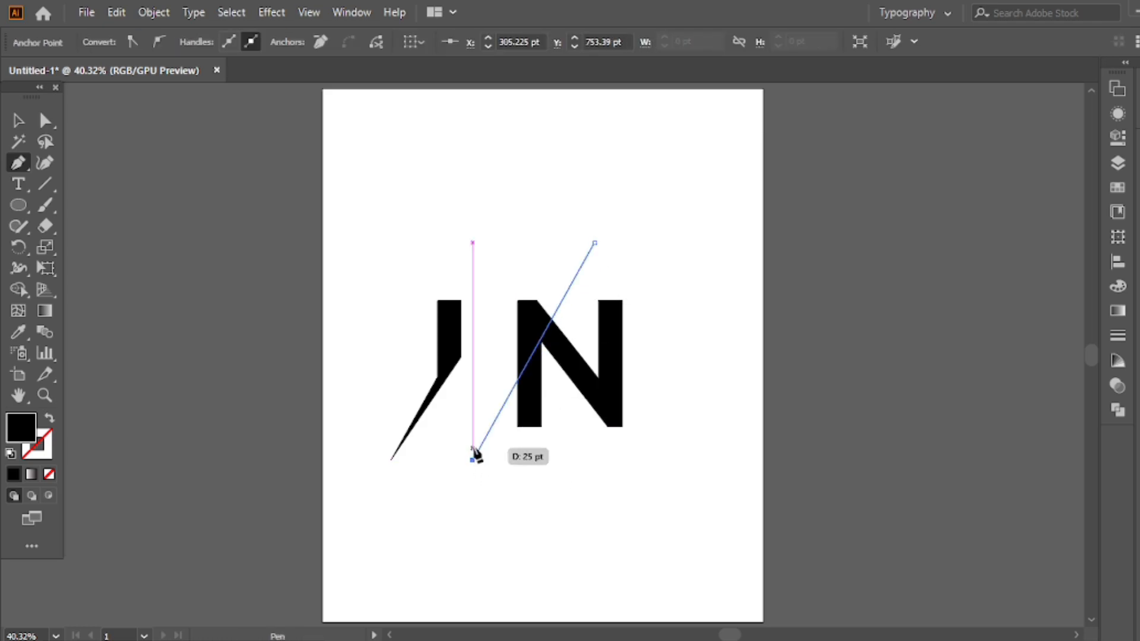
# Remove the N's upper left corner and the line's lower overhang with the Shape Builder tool
pyautogui.press('v')
pyautogui.moveTo(702, 213); pyautogui.dragTo(478, 458)
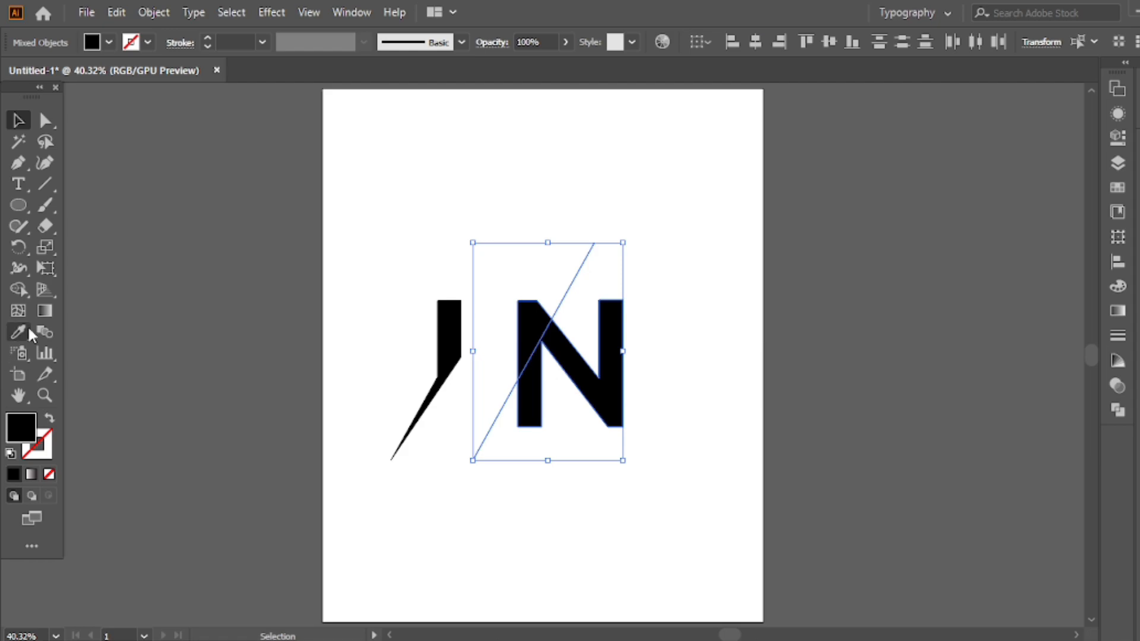
pyautogui.click(18, 289)
pyautogui.moveTo(503, 390); pyautogui.dragTo(502, 435)
pyautogui.hotkey('ctrl', '0')
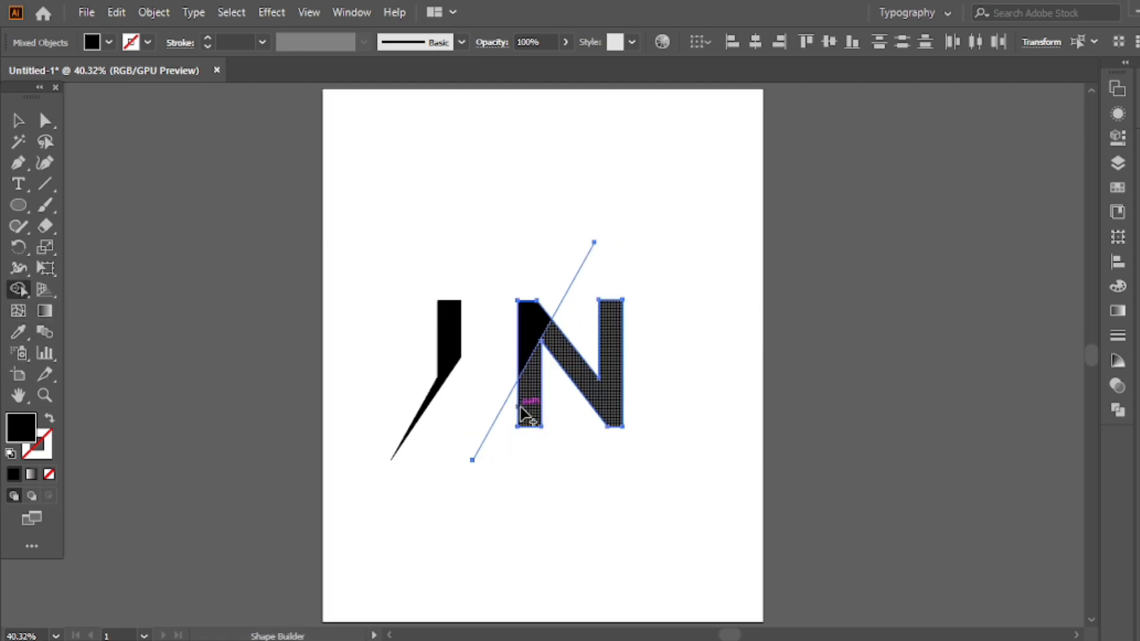
pyautogui.keyDown('alt'); pyautogui.click(533, 336); pyautogui.keyUp('alt')
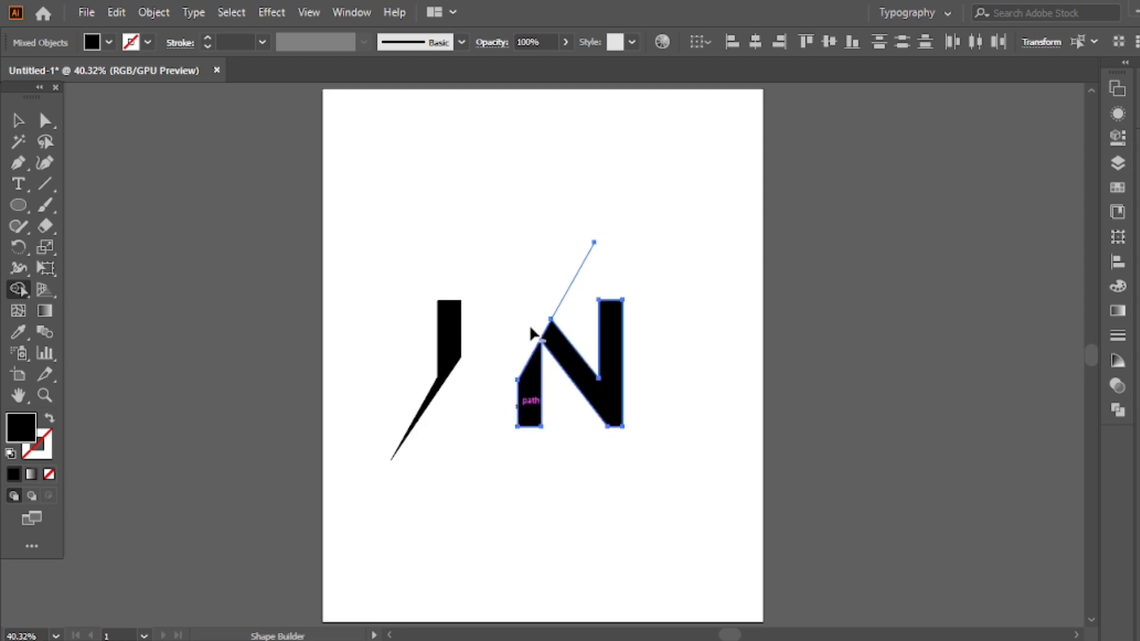
pyautogui.press('v')
pyautogui.click(558, 230)
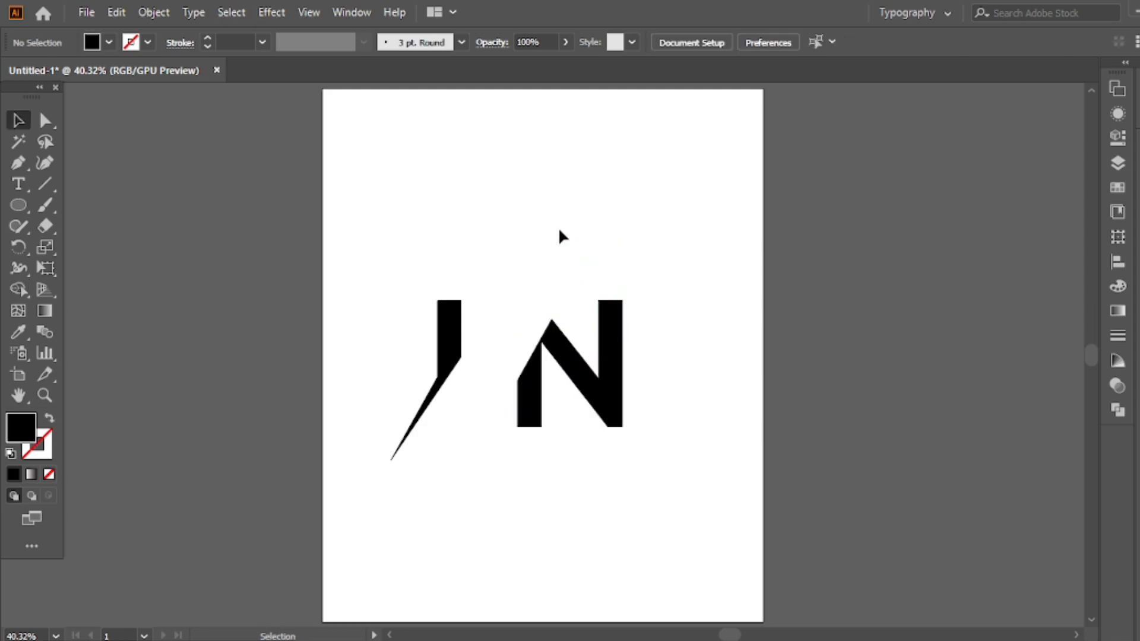
# Draw a closed thin triangular Pen spike along the N's diagonal cut, with its tip extending well above the letter
pyautogui.press('p')
pyautogui.click(595, 243)
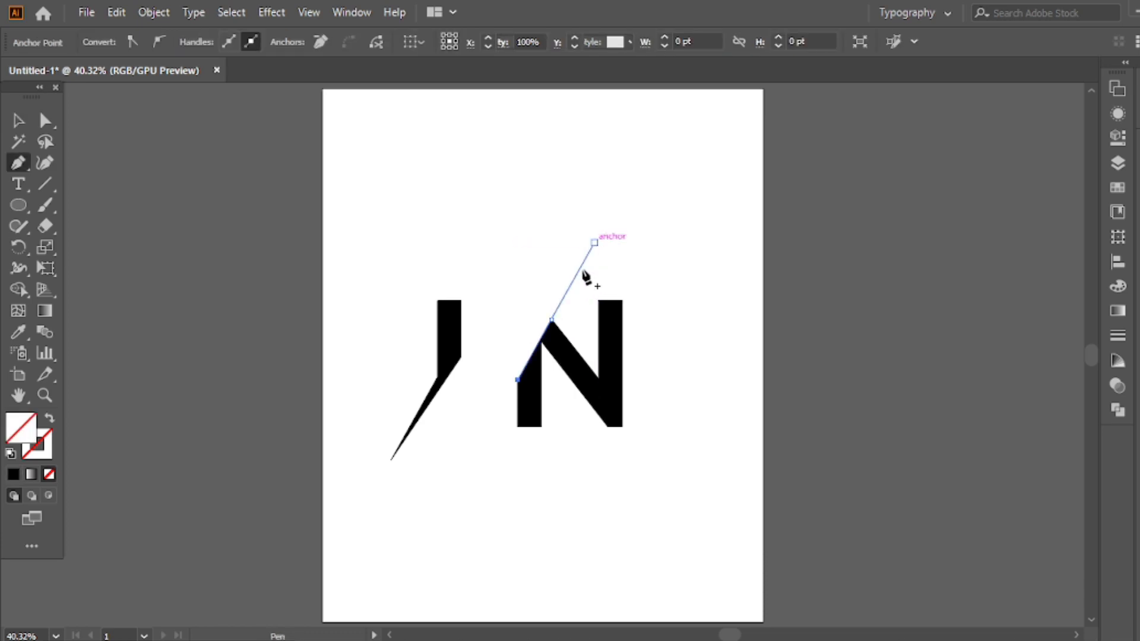
pyautogui.click(518, 402)
pyautogui.click(517, 379)
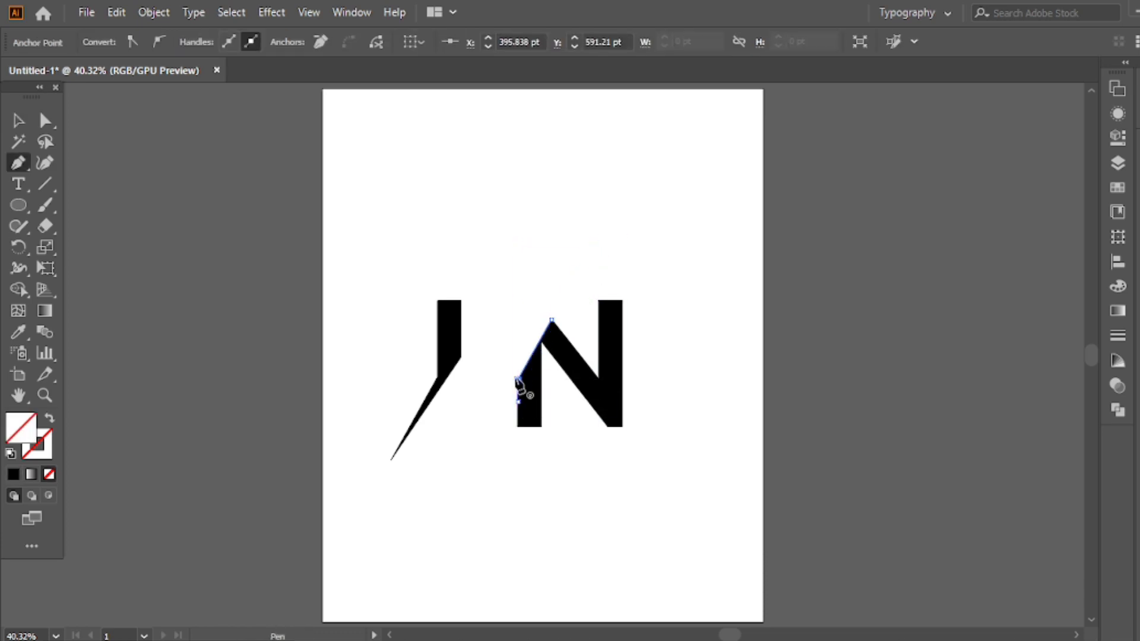
# Merge the spike with the trimmed N into one shape using the Shape Builder tool
pyautogui.press('v')
pyautogui.moveTo(709, 297); pyautogui.dragTo(492, 438)
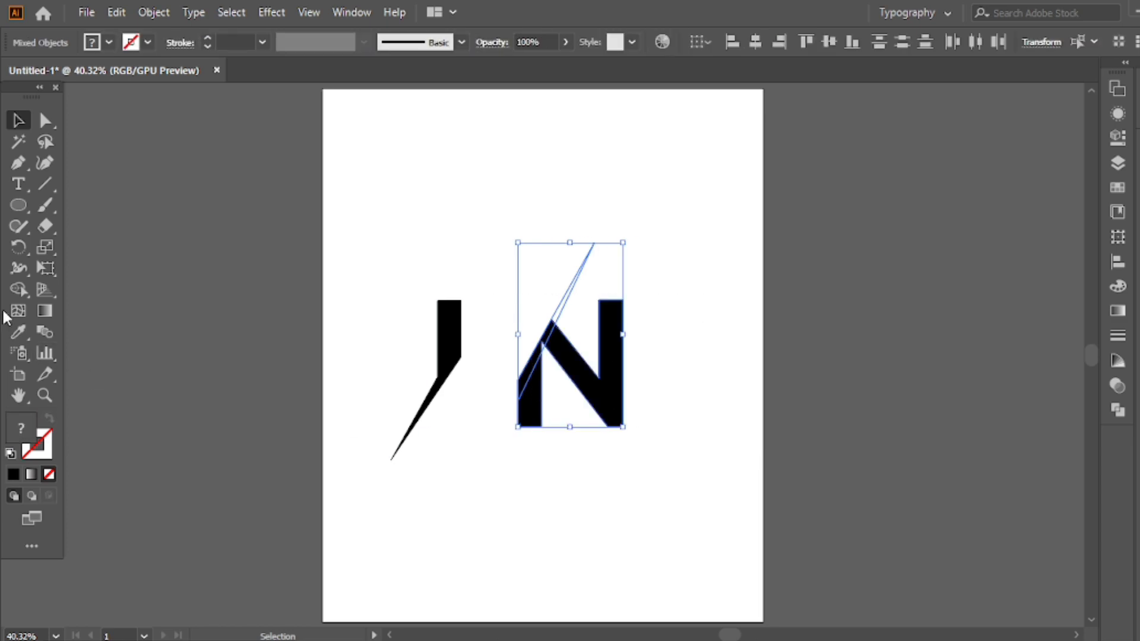
pyautogui.hotkey('shift', 'm')
pyautogui.moveTo(540, 355)
pyautogui.mouseDown()
pyautogui.moveTo(564, 304)
pyautogui.moveTo(528, 410)
pyautogui.mouseUp()
pyautogui.click(18, 121)
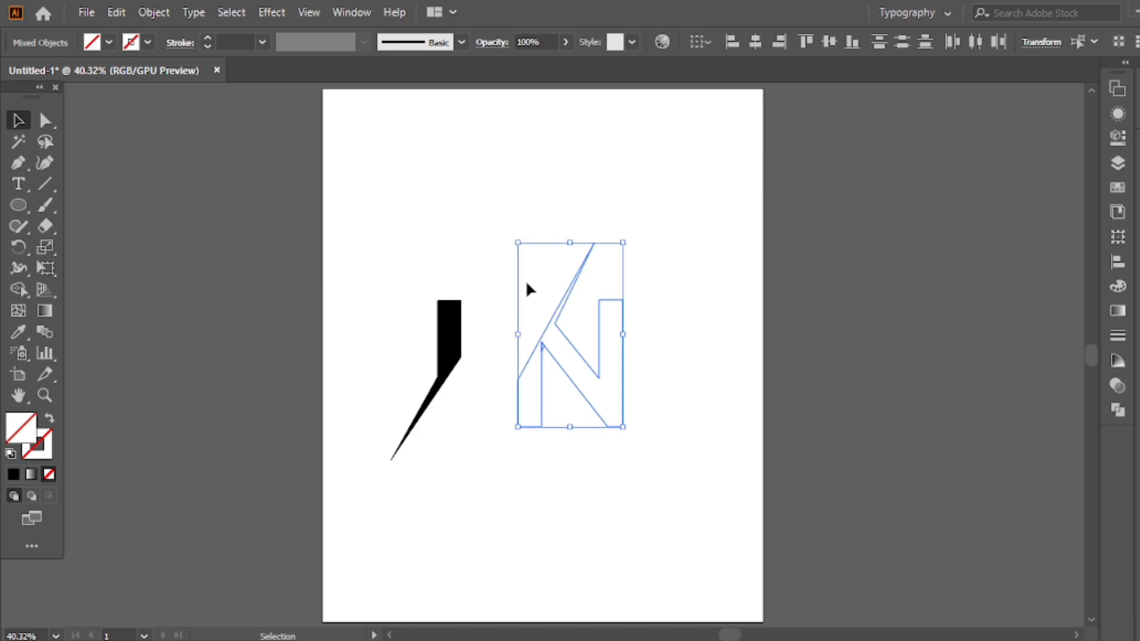
# Give the merged N shape a black fill with no stroke and place it diagonally below the I, leaving a narrow gap between their cuts
pyautogui.click(537, 315)
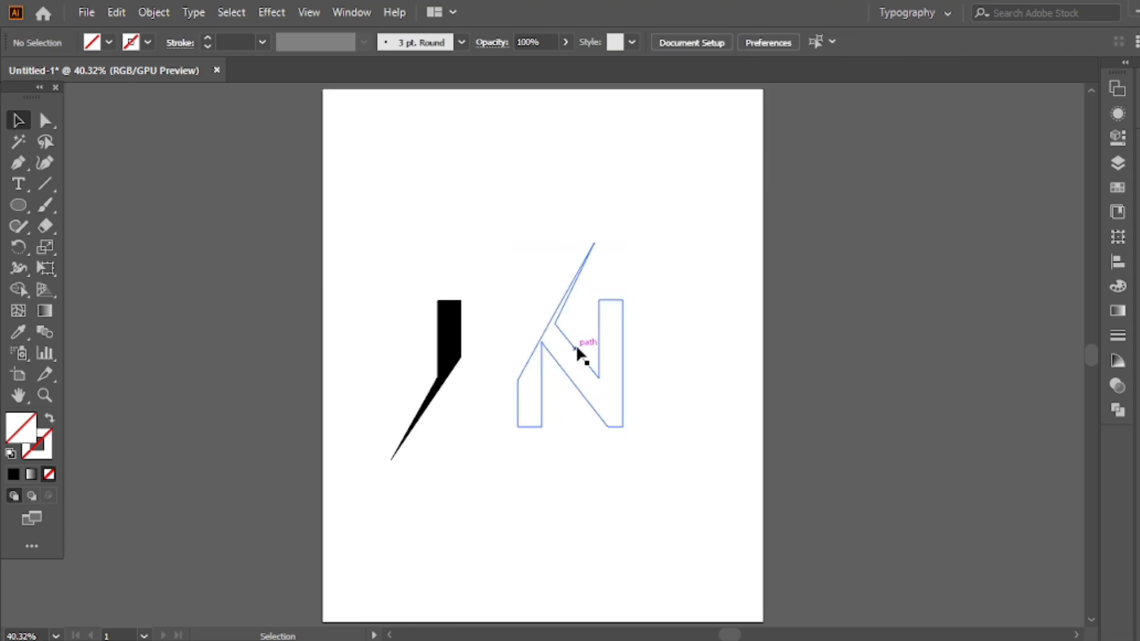
pyautogui.click(577, 349)
pyautogui.click(11, 453)
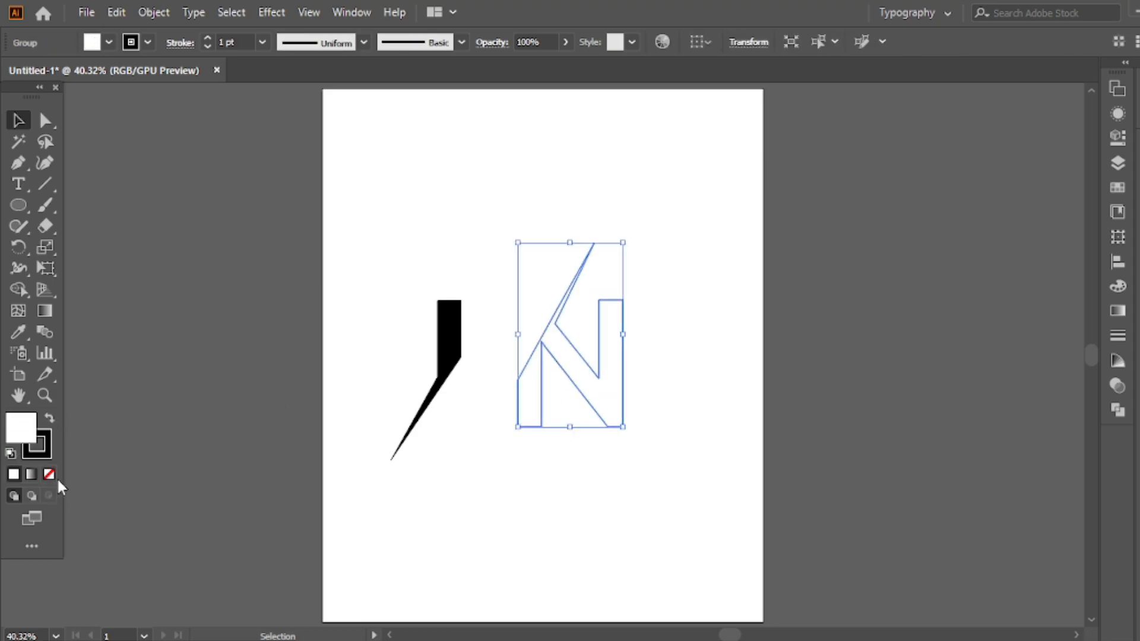
pyautogui.hotkey('shift', 'x')
pyautogui.click(514, 525)
pyautogui.moveTo(577, 365)
pyautogui.mouseDown()
pyautogui.moveTo(444, 477)
pyautogui.moveTo(464, 471)
pyautogui.moveTo(469, 442)
pyautogui.mouseUp()
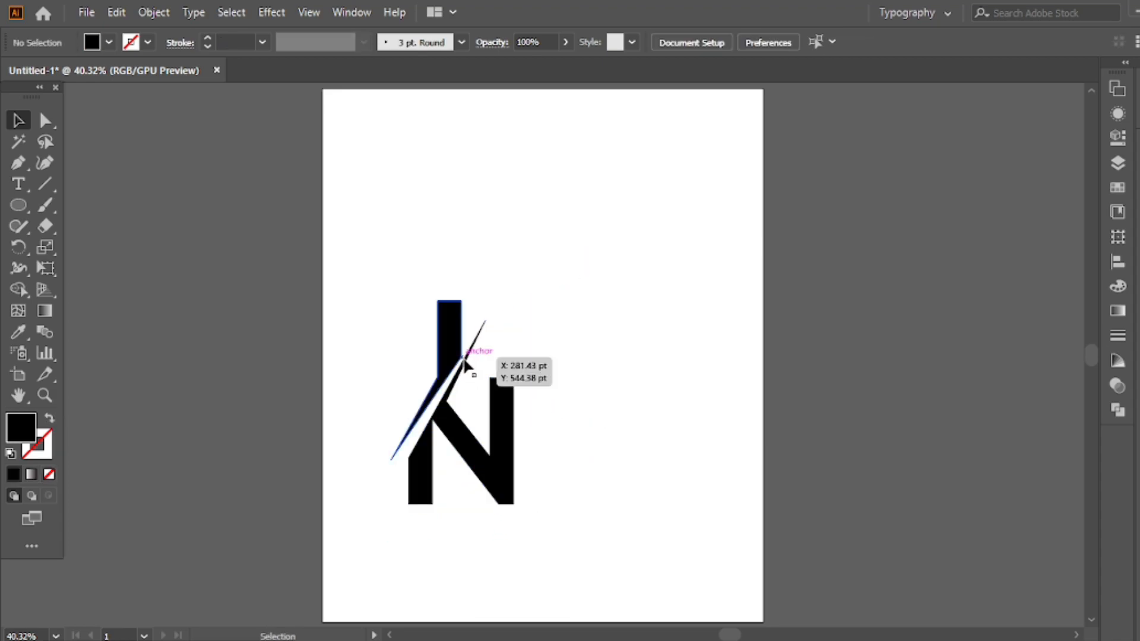
pyautogui.press('a')
pyautogui.moveTo(397, 462); pyautogui.dragTo(399, 463)
pyautogui.click(422, 407)
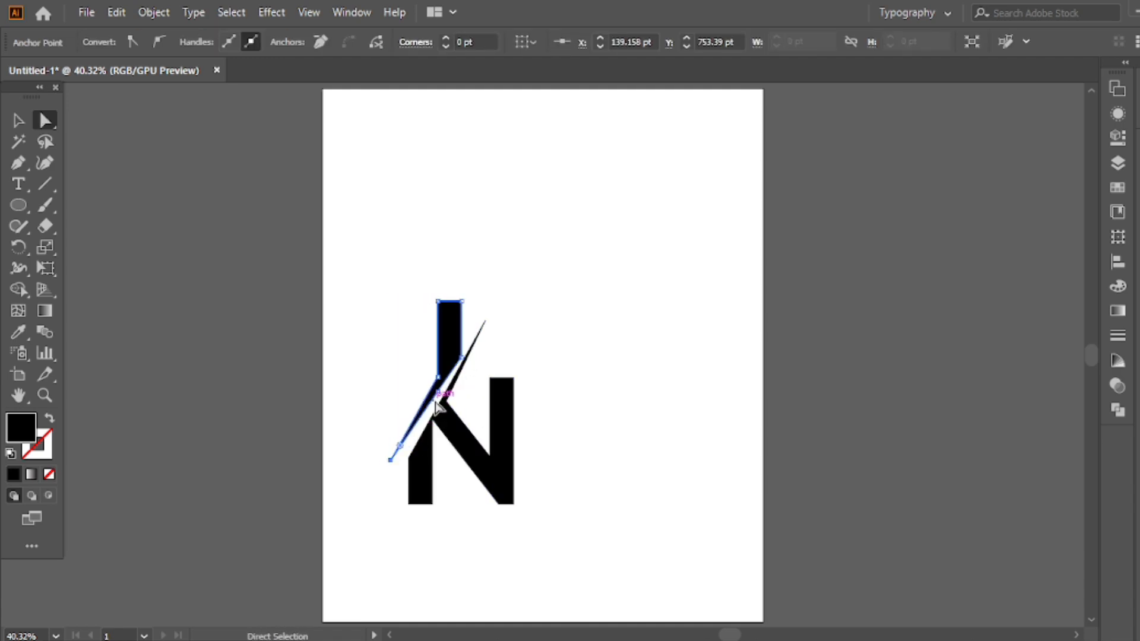
pyautogui.moveTo(439, 396); pyautogui.dragTo(443, 397)
pyautogui.hotkey('ctrl', 'z')
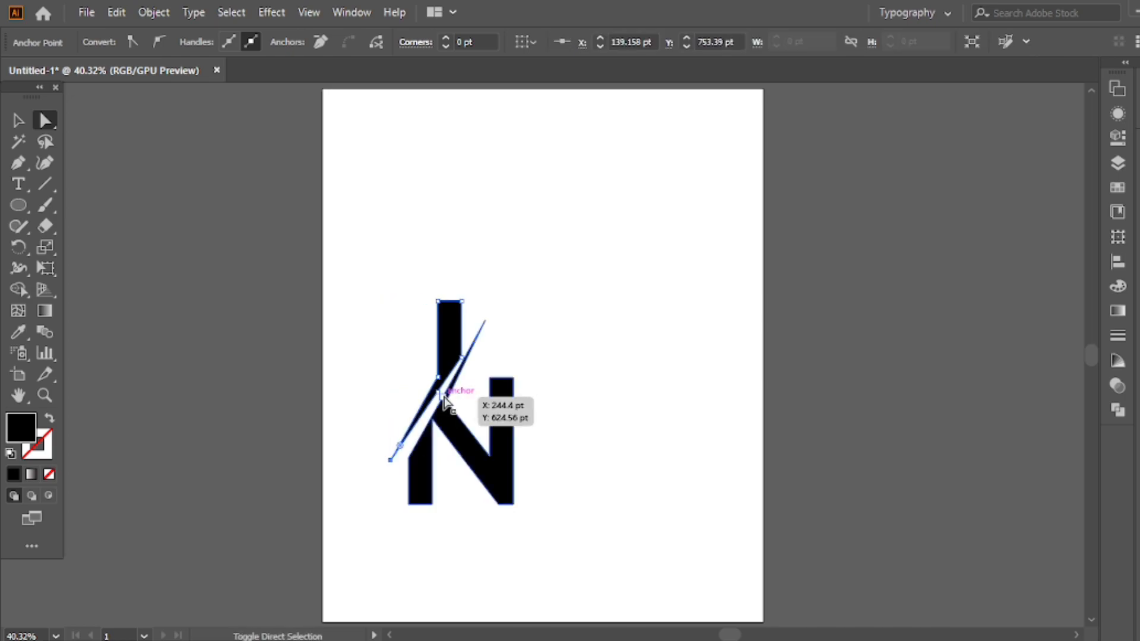
# Move the lower tip of the I's spike slightly towards the N to narrow the gap between them
pyautogui.scroll(4, 438, 413)
pyautogui.scroll(1, 434, 412)
pyautogui.moveTo(456, 326); pyautogui.dragTo(462, 332)
pyautogui.moveTo(437, 455); pyautogui.dragTo(570, 277)
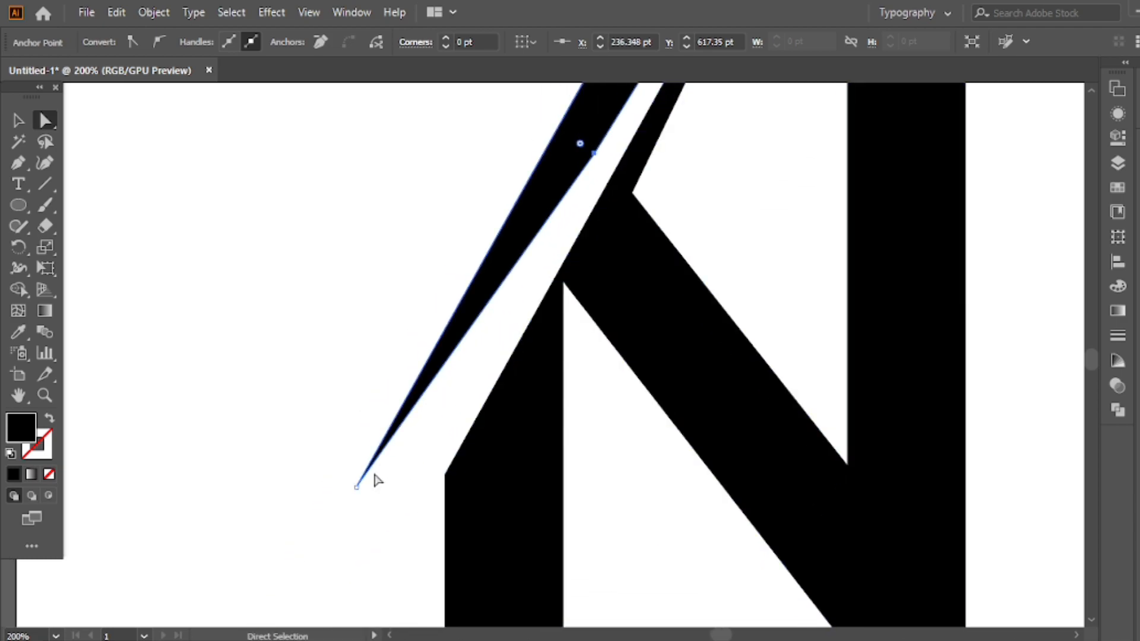
pyautogui.moveTo(357, 486); pyautogui.dragTo(374, 486)
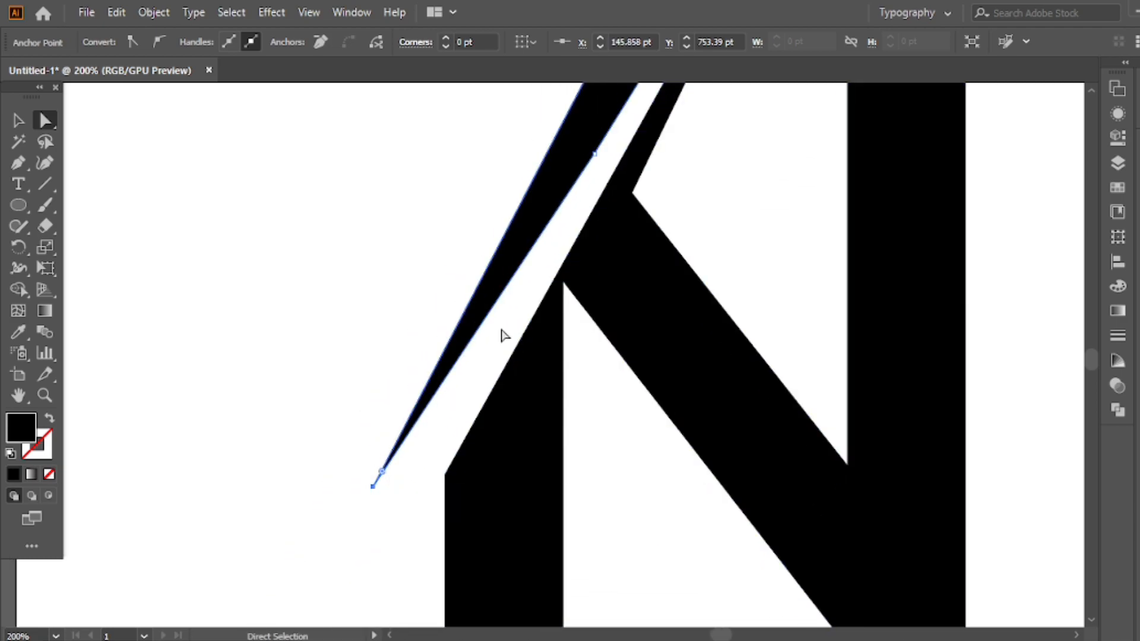
# Shorten the N's spike slightly by moving its upper tip anchor down, and deselect it
pyautogui.scroll(-2, 540, 336)
pyautogui.moveTo(516, 405)
pyautogui.mouseDown()
pyautogui.moveTo(509, 425)
pyautogui.moveTo(507, 414)
pyautogui.mouseUp()
pyautogui.scroll(-2, 707, 277)
pyautogui.moveTo(713, 245); pyautogui.dragTo(598, 335)
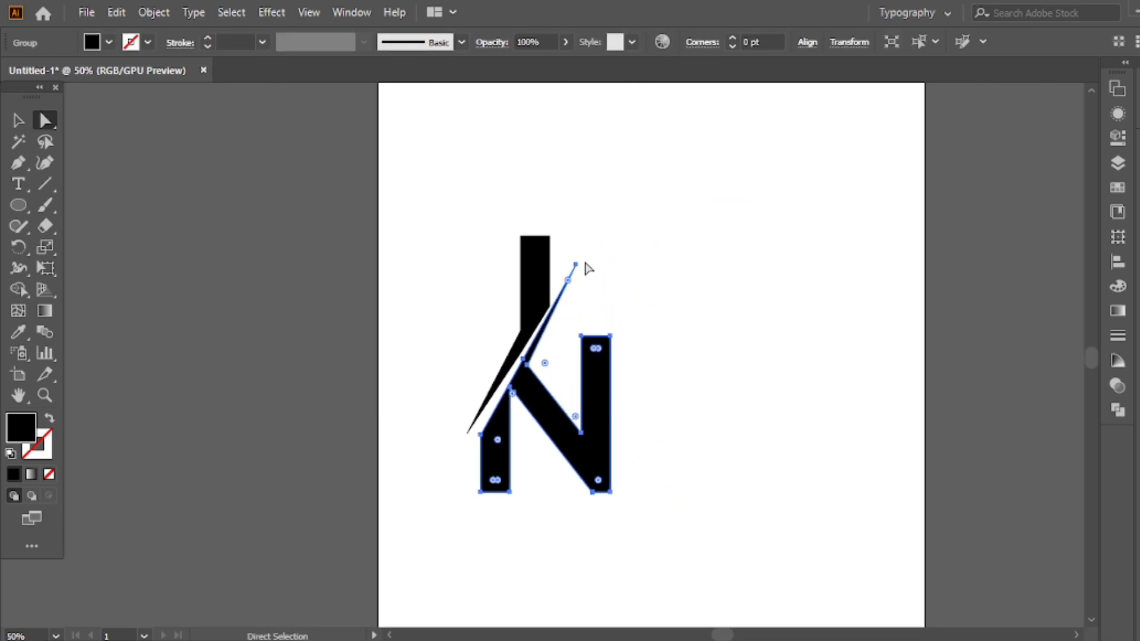
pyautogui.moveTo(576, 263); pyautogui.dragTo(579, 274)
pyautogui.hotkey('ctrl', 'z')
pyautogui.click(589, 273)
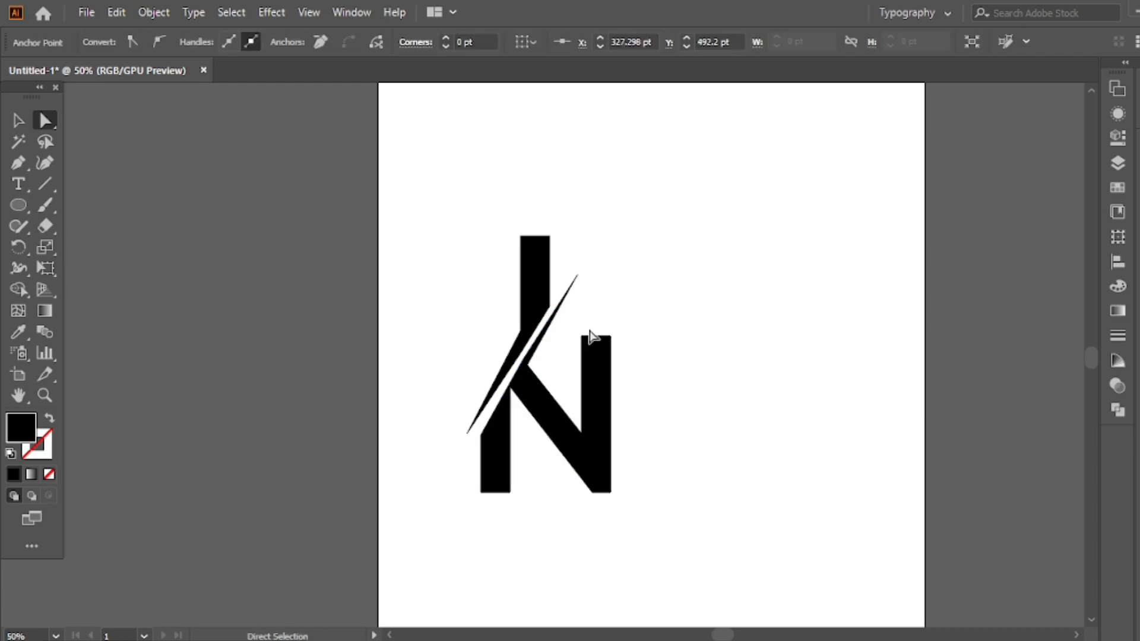
pyautogui.click(618, 305)
# Move the I's lower spike tip closer to the N's diagonal edge to even out the gap, and deselect it
pyautogui.click(468, 432)
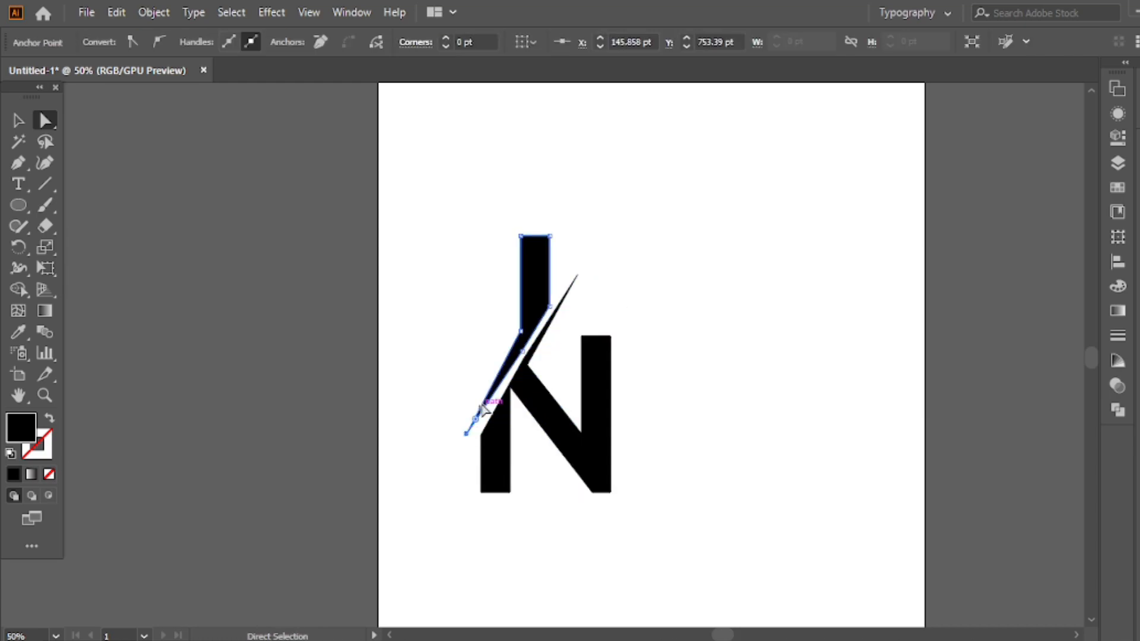
pyautogui.scroll(4, 491, 432)
pyautogui.moveTo(421, 437); pyautogui.dragTo(438, 446)
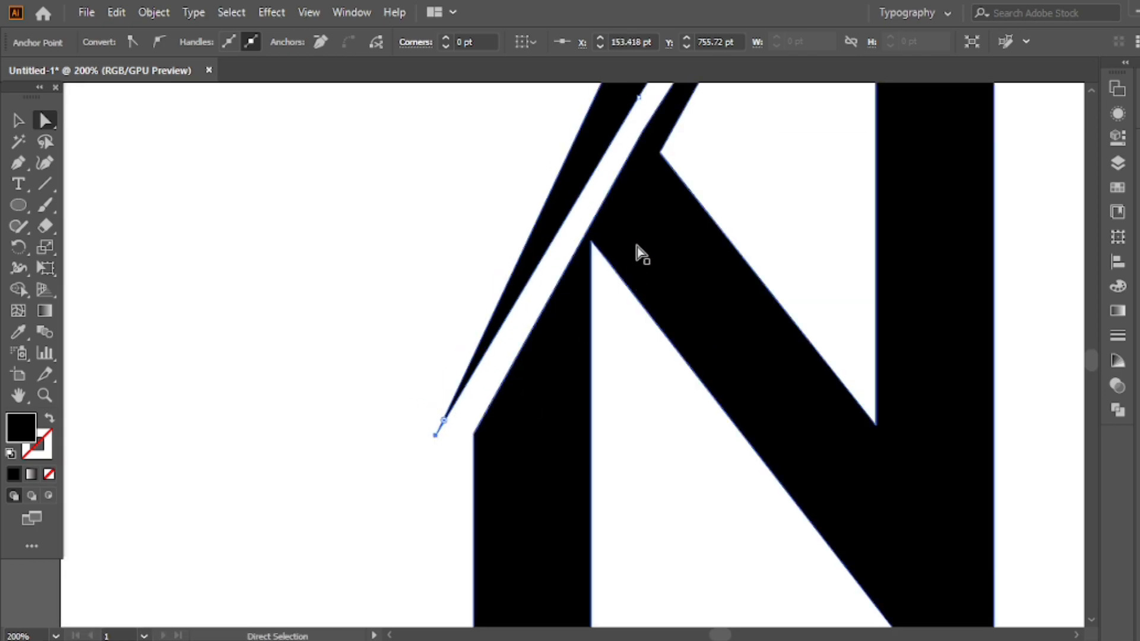
pyautogui.moveTo(636, 252); pyautogui.dragTo(531, 408)
pyautogui.hotkey('ctrl', '-')
pyautogui.hotkey('ctrl', '-')
pyautogui.hotkey('ctrl', '-')
pyautogui.click(784, 270)
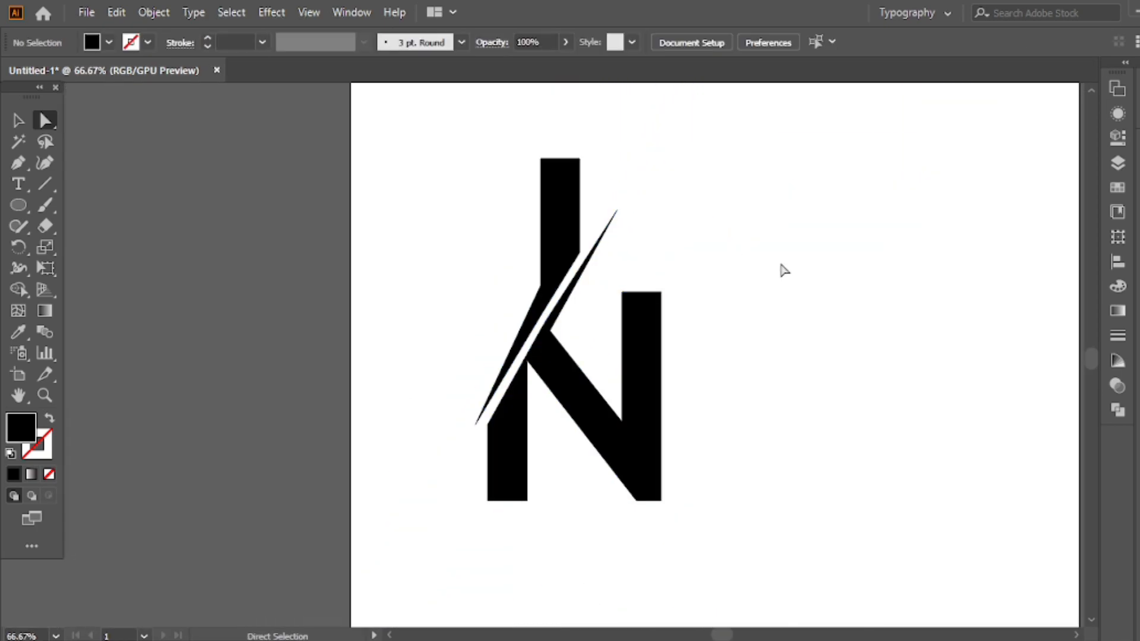
# Move the I and N together up towards the middle of the artboard
pyautogui.hotkey('ctrl', '0')
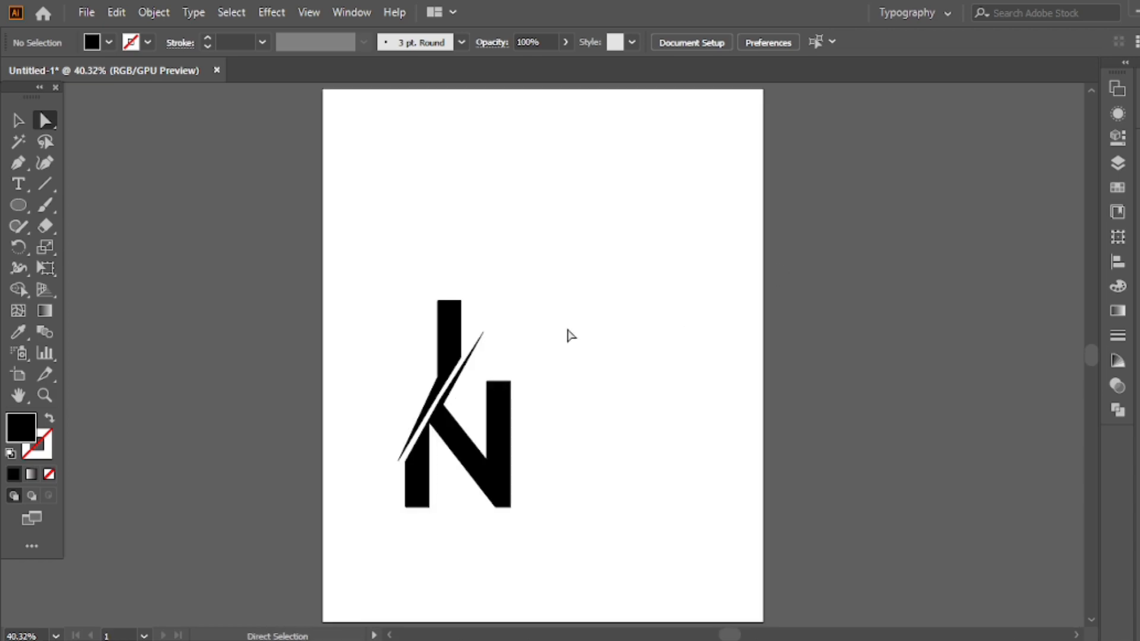
pyautogui.press('v')
pyautogui.moveTo(567, 294); pyautogui.dragTo(416, 504)
pyautogui.moveTo(460, 458); pyautogui.dragTo(536, 412)
pyautogui.click(643, 287)
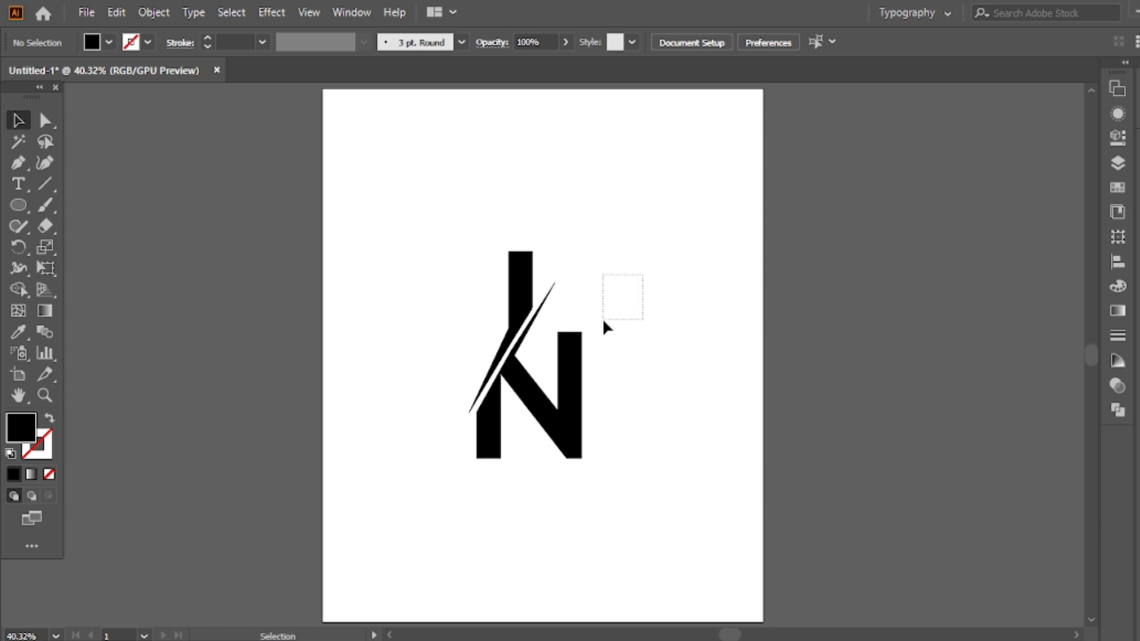
# Group the I and N shapes
pyautogui.moveTo(603, 320); pyautogui.dragTo(603, 318)
pyautogui.press('Delete')
pyautogui.moveTo(611, 259); pyautogui.dragTo(469, 456)
pyautogui.rightClick(545, 293)
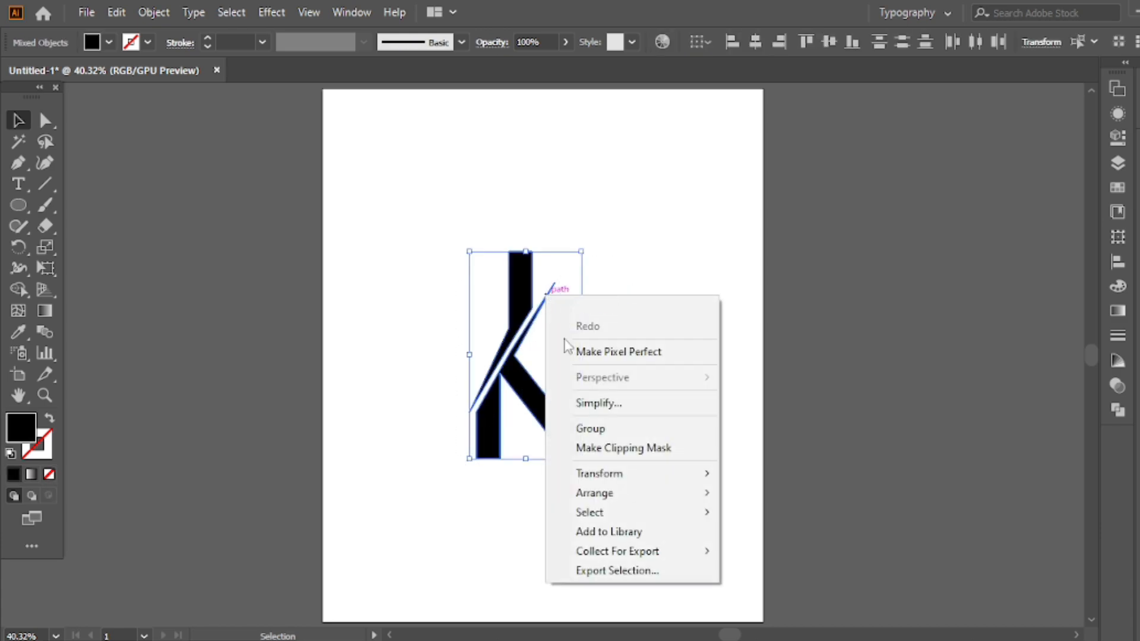
pyautogui.click(586, 430)
# Centre the grouped lettermark on the artboard and scale it down proportionally to about two thirds of its size
pyautogui.moveTo(541, 412); pyautogui.dragTo(558, 411)
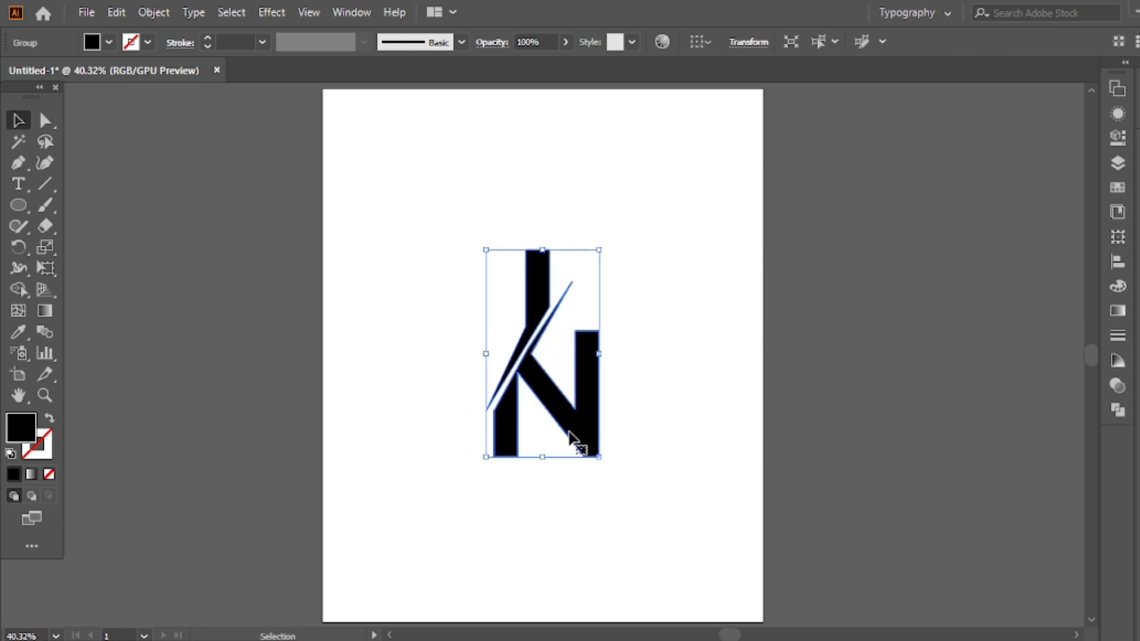
pyautogui.moveTo(597, 456); pyautogui.dragTo(582, 434)
pyautogui.click(582, 436)
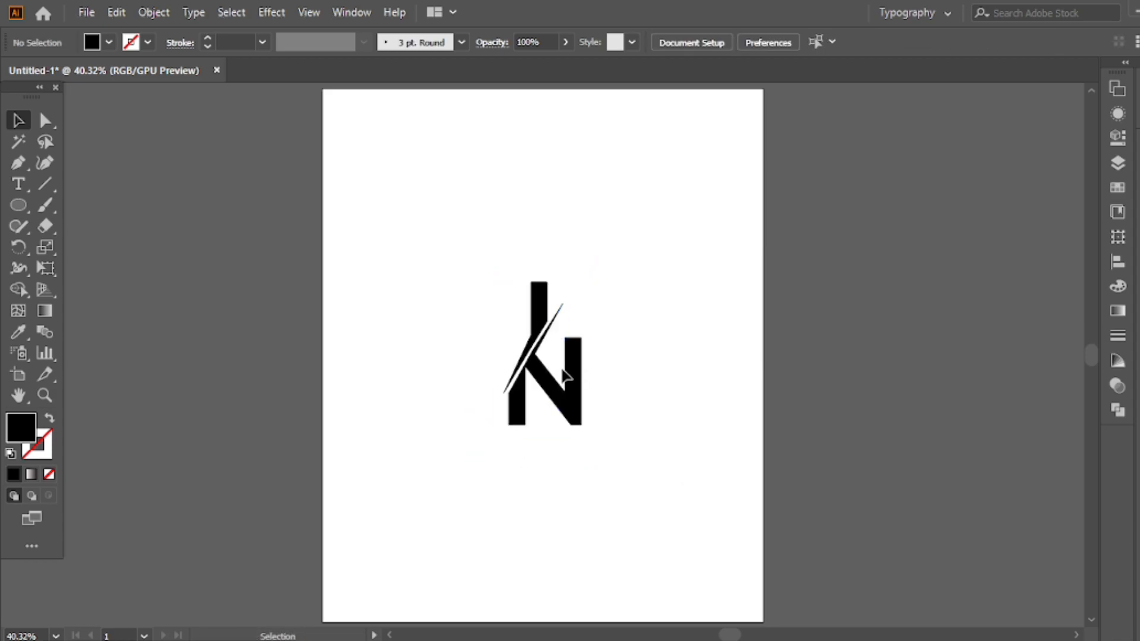
# Draw a circle around the lettermark from the artboard's centre and give it a black stroke with no fill
pyautogui.press('l')
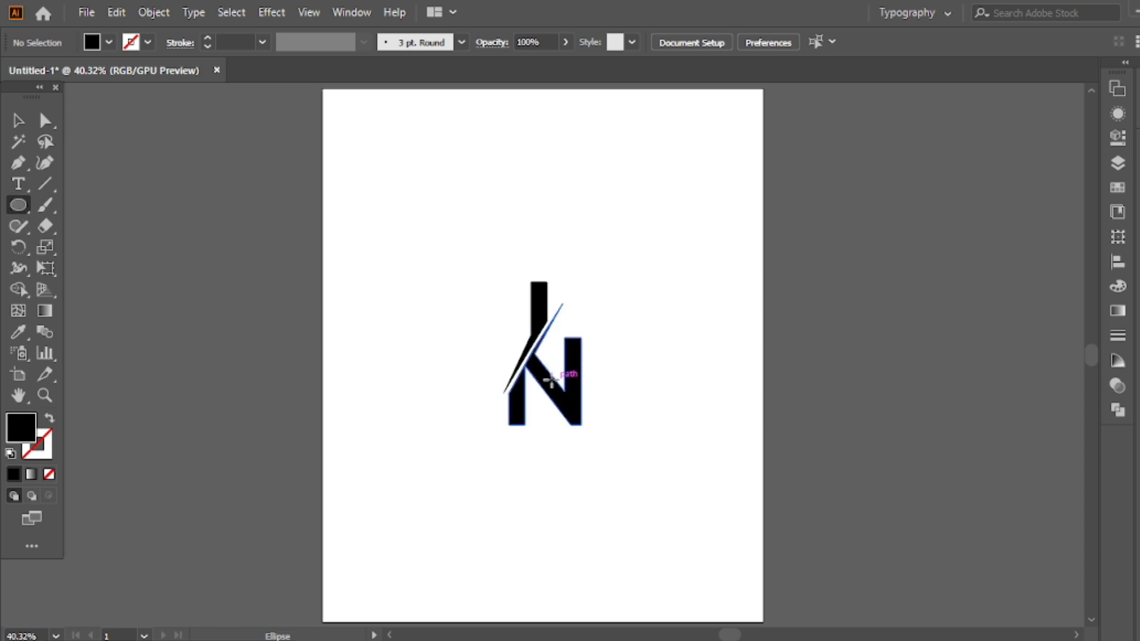
pyautogui.moveTo(542, 359); pyautogui.dragTo(618, 453)
pyautogui.press('v')
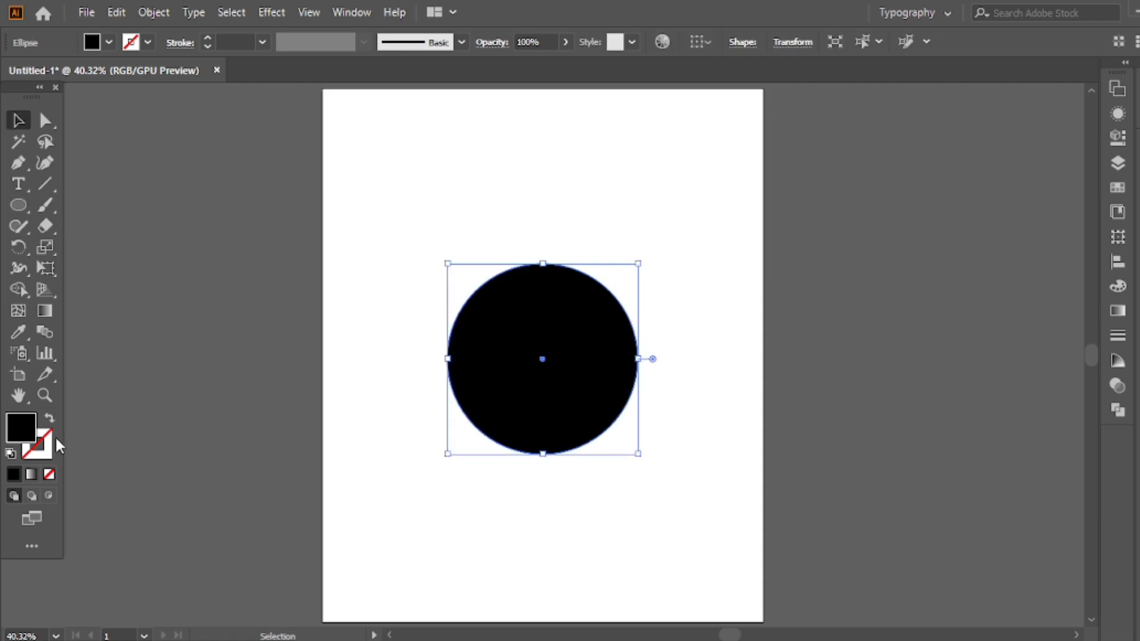
pyautogui.click(49, 421)
pyautogui.moveTo(644, 244); pyautogui.dragTo(445, 432)
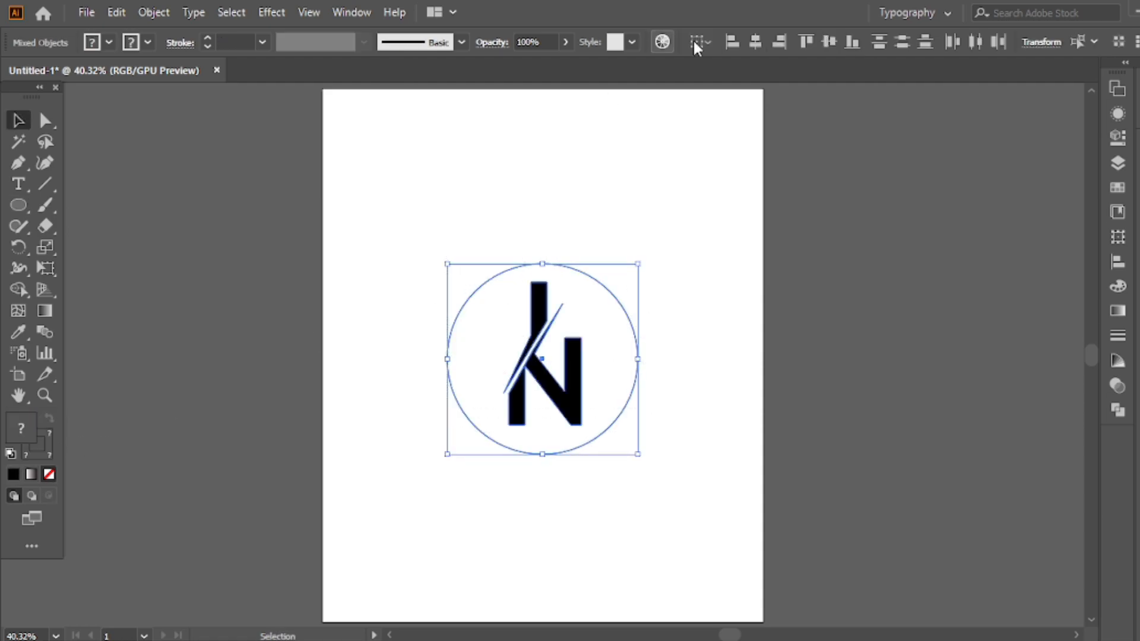
pyautogui.press('a')
pyautogui.click(702, 219)
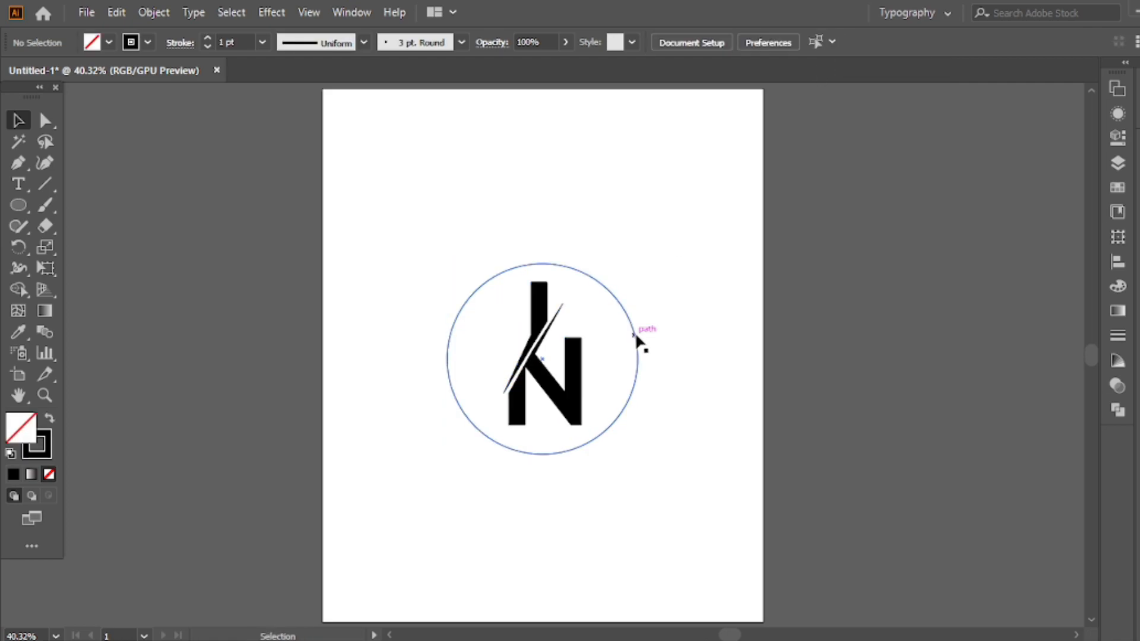
# Set the circle's stroke weight to 15 pt
pyautogui.click(636, 339)
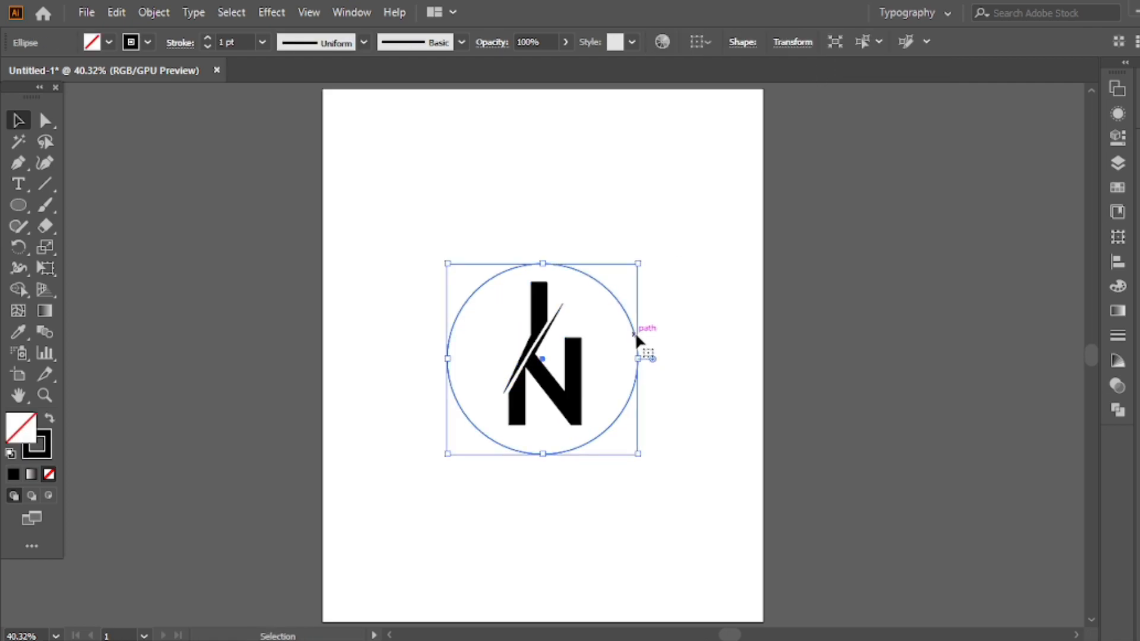
pyautogui.click(212, 37)
pyautogui.click(209, 38)
pyautogui.click(208, 38)
# Add the text "CREATIVE DESIGN" along the circle with the Type on a Path tool
pyautogui.click(19, 185)
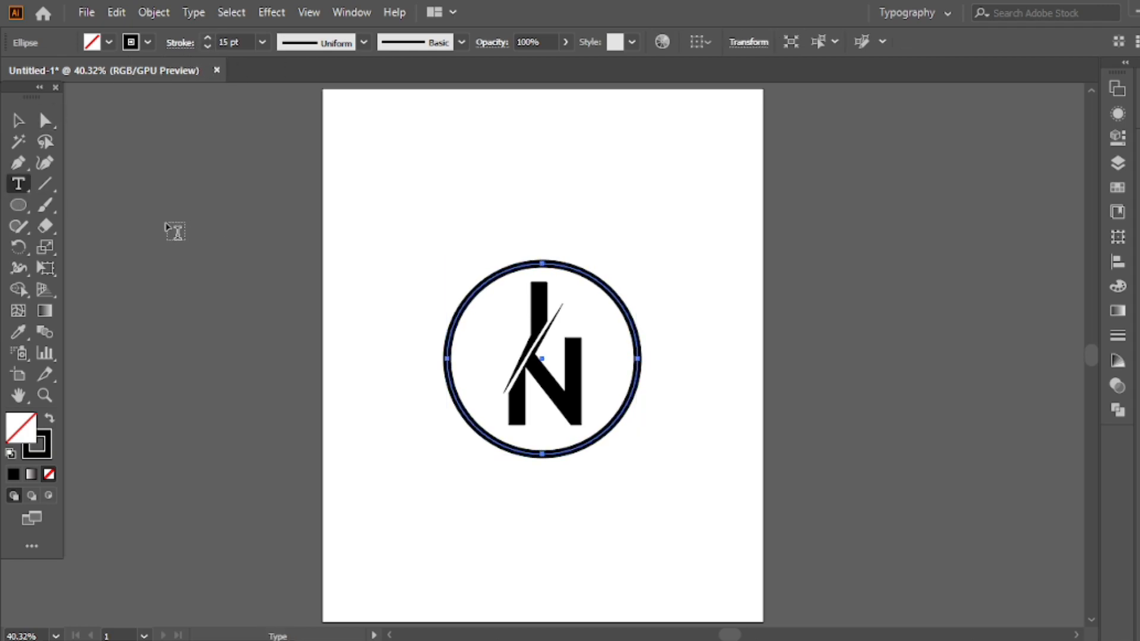
pyautogui.click(19, 185)
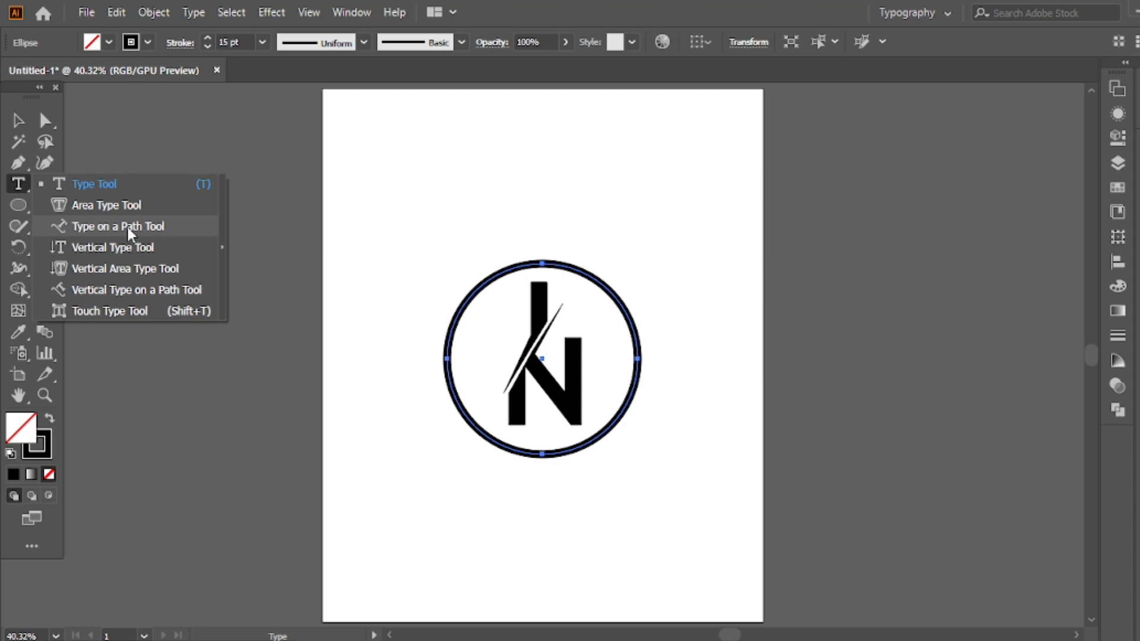
pyautogui.click(108, 224)
pyautogui.click(636, 377)
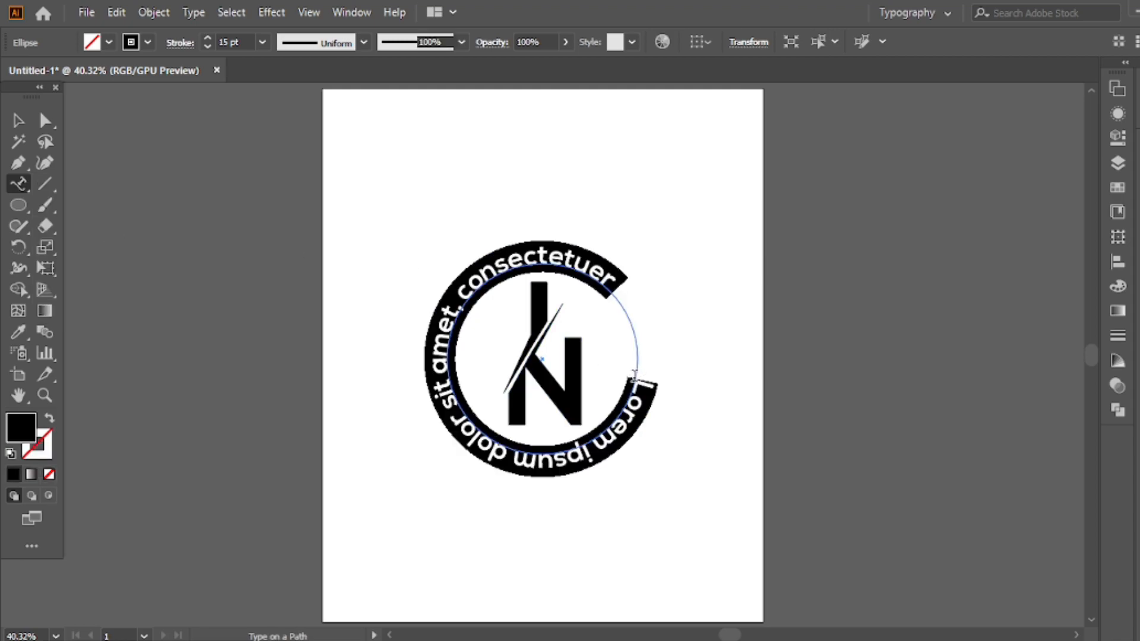
pyautogui.write('CREATIVE D')
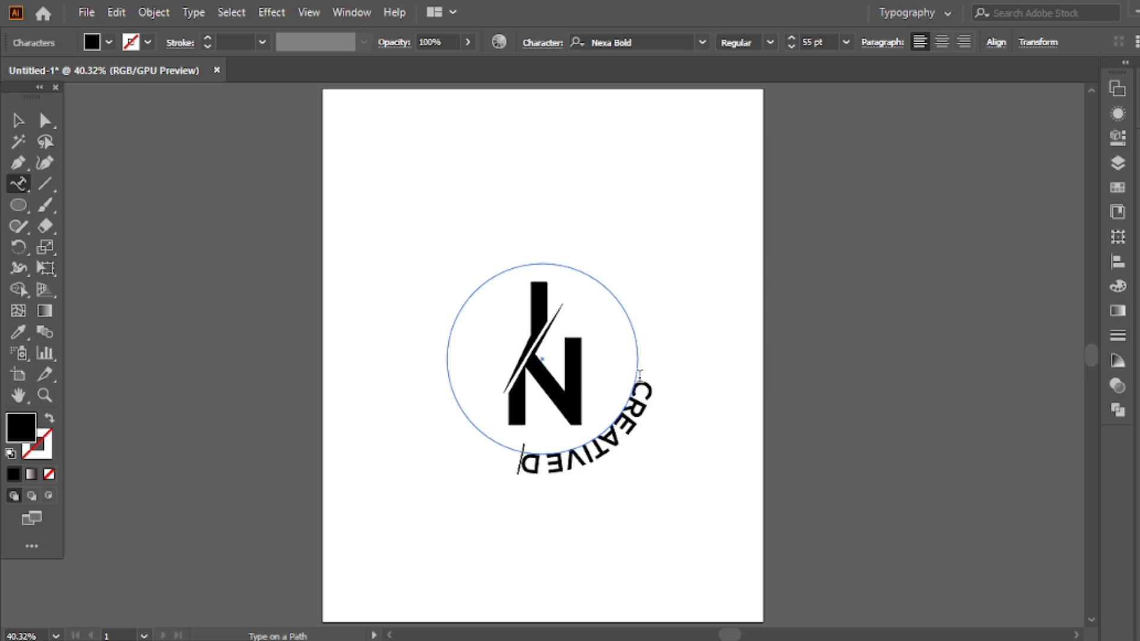
pyautogui.write('ESIGN')
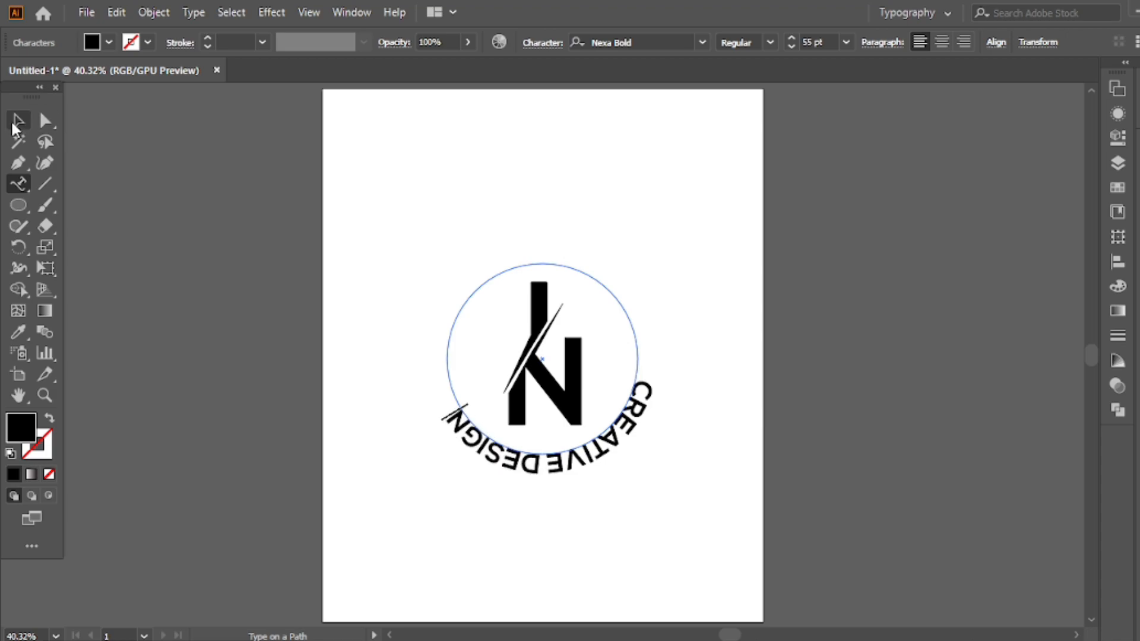
# Flip the path text to the inside of the circle and position it so it reads upright along the lower arc
pyautogui.click(14, 123)
pyautogui.moveTo(429, 337); pyautogui.dragTo(619, 297)
pyautogui.moveTo(628, 300); pyautogui.dragTo(635, 350)
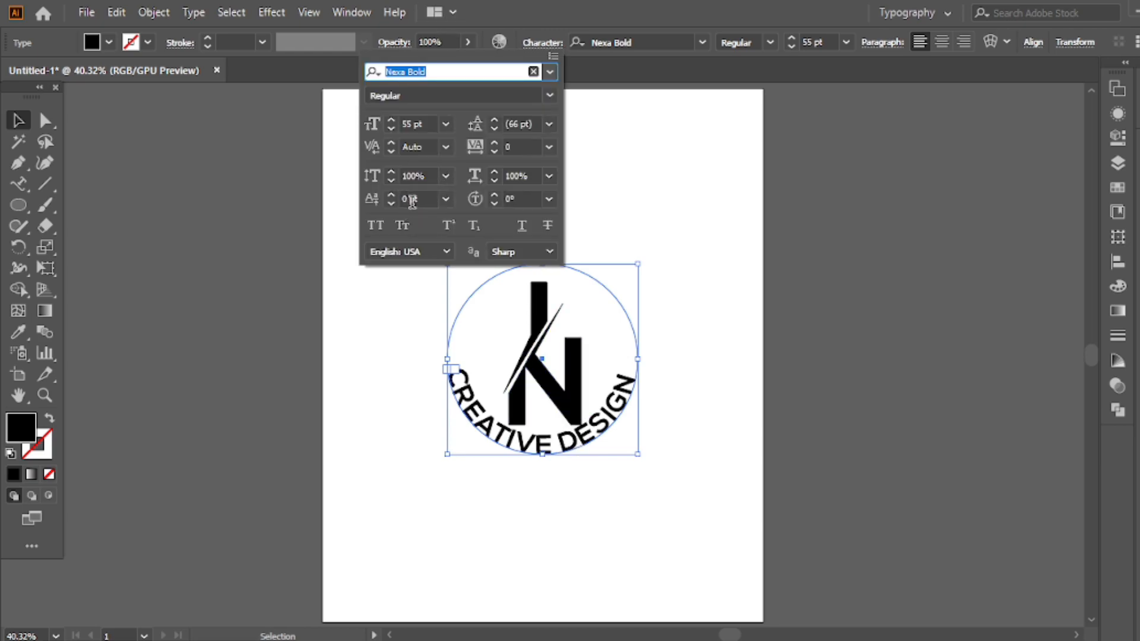
# Set the baseline shift of the CREATIVE DESIGN path text to -50 pt
pyautogui.click(412, 200)
pyautogui.click(445, 199)
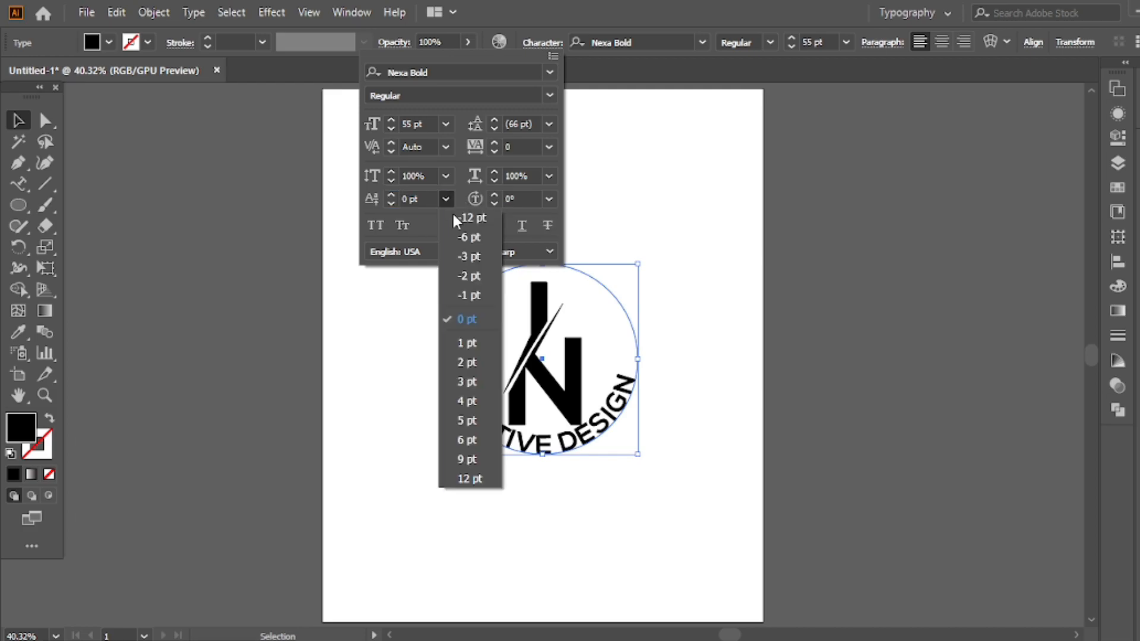
pyautogui.click(455, 217)
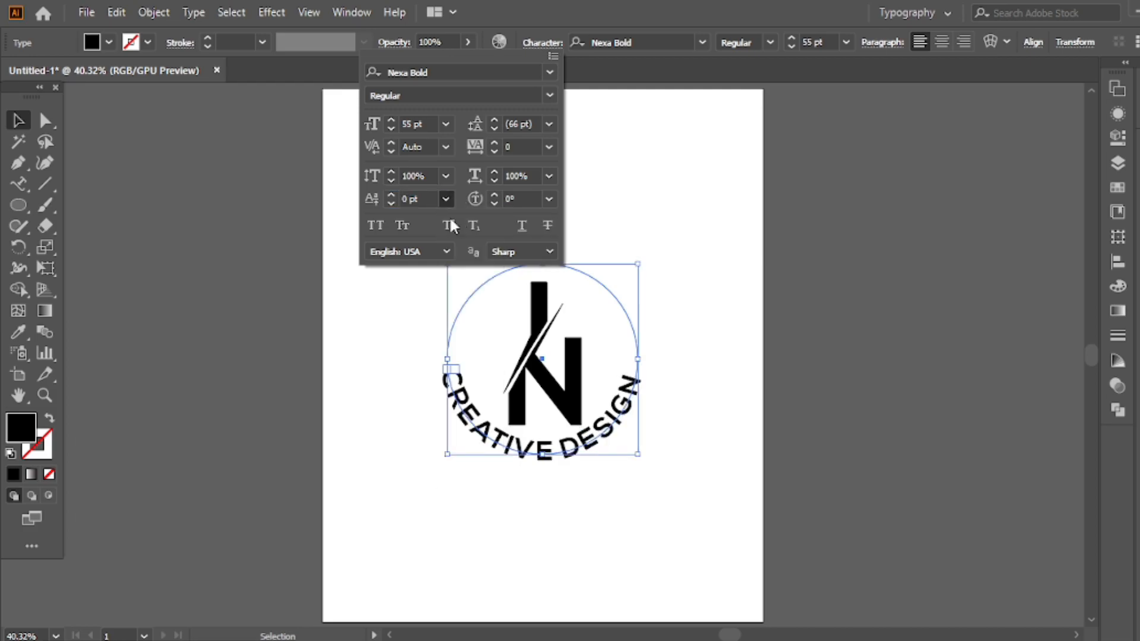
pyautogui.click(391, 196)
pyautogui.click(390, 202)
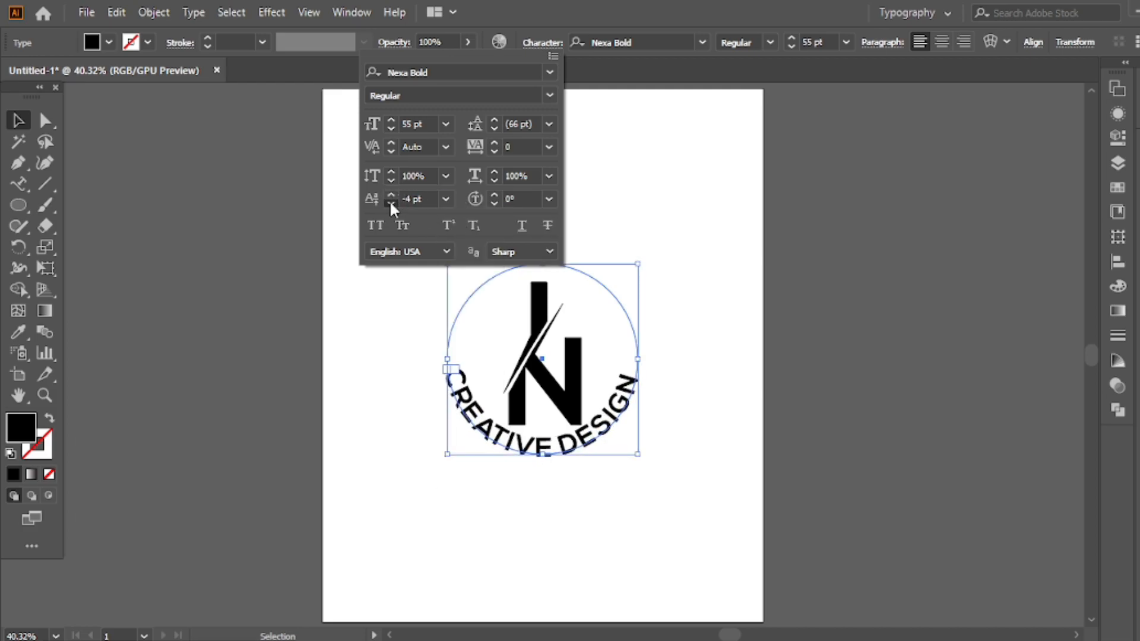
pyautogui.click(391, 202)
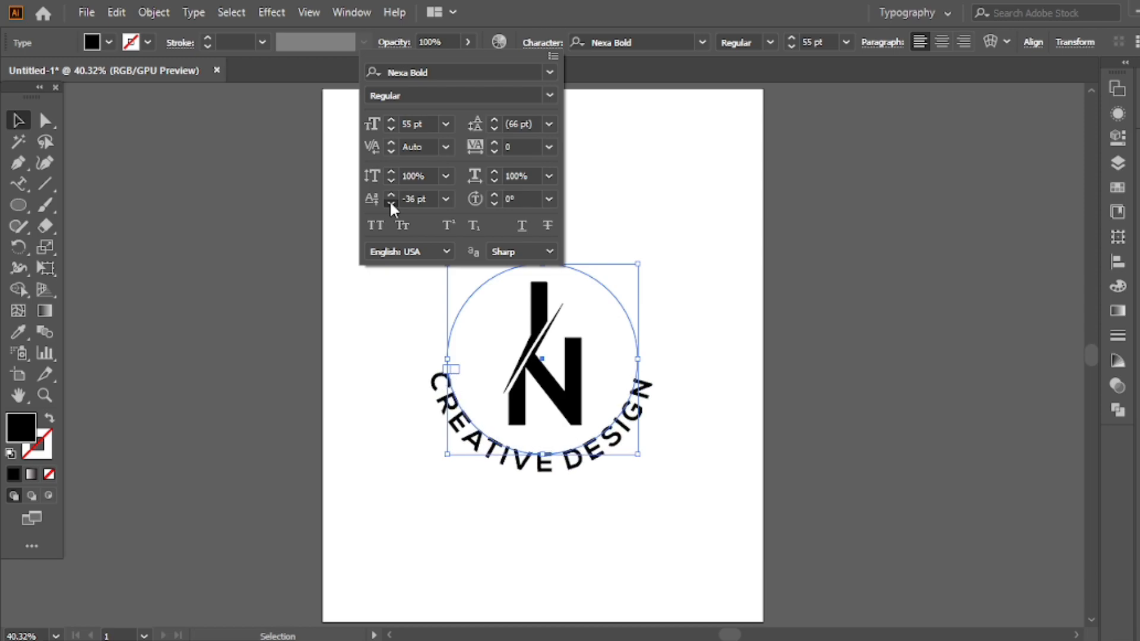
pyautogui.click(390, 202)
pyautogui.click(401, 198)
pyautogui.click(392, 196)
pyautogui.click(392, 202)
pyautogui.click(392, 201)
pyautogui.click(393, 201)
pyautogui.click(401, 202)
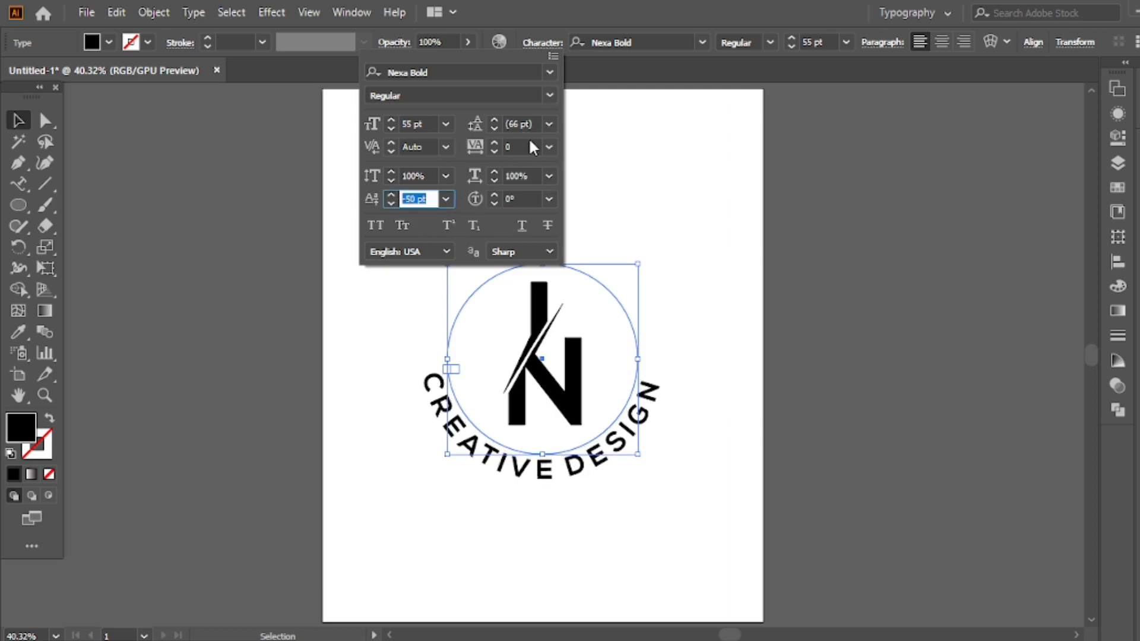
# Set the tracking of the CREATIVE DESIGN path text to 50
pyautogui.click(508, 146)
pyautogui.write('1')
pyautogui.click(549, 146)
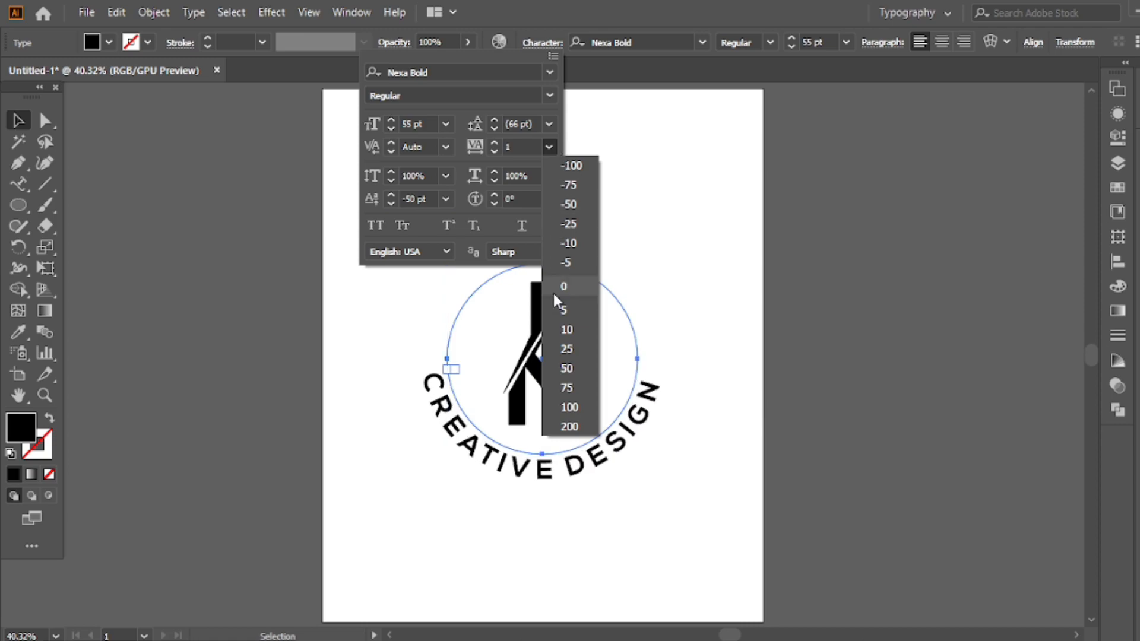
pyautogui.click(567, 367)
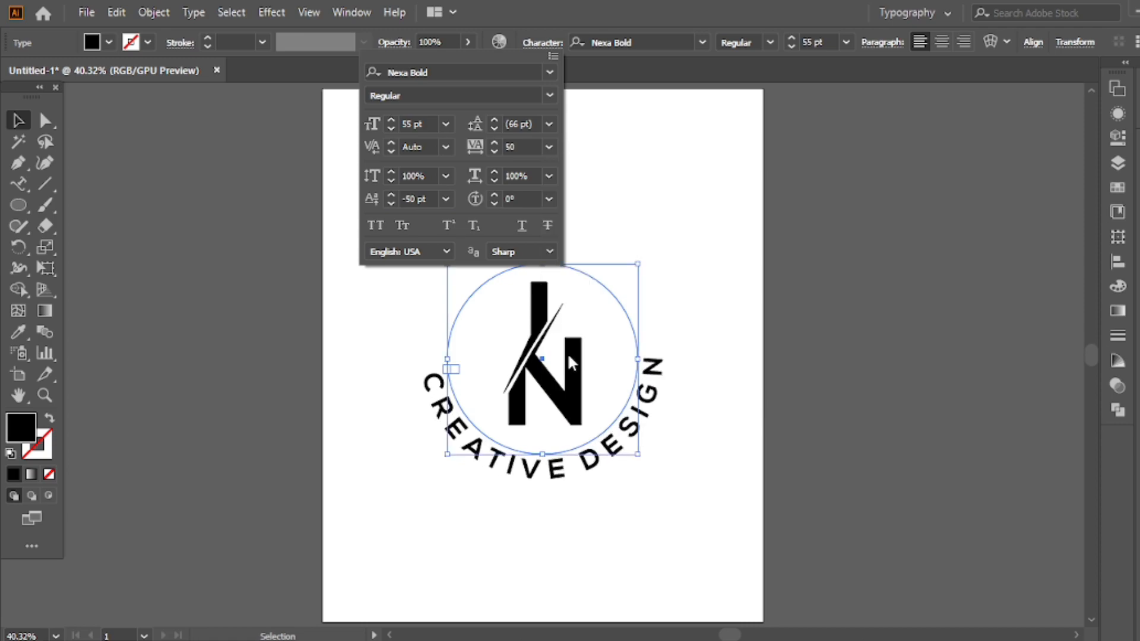
pyautogui.click(668, 383)
pyautogui.click(667, 291)
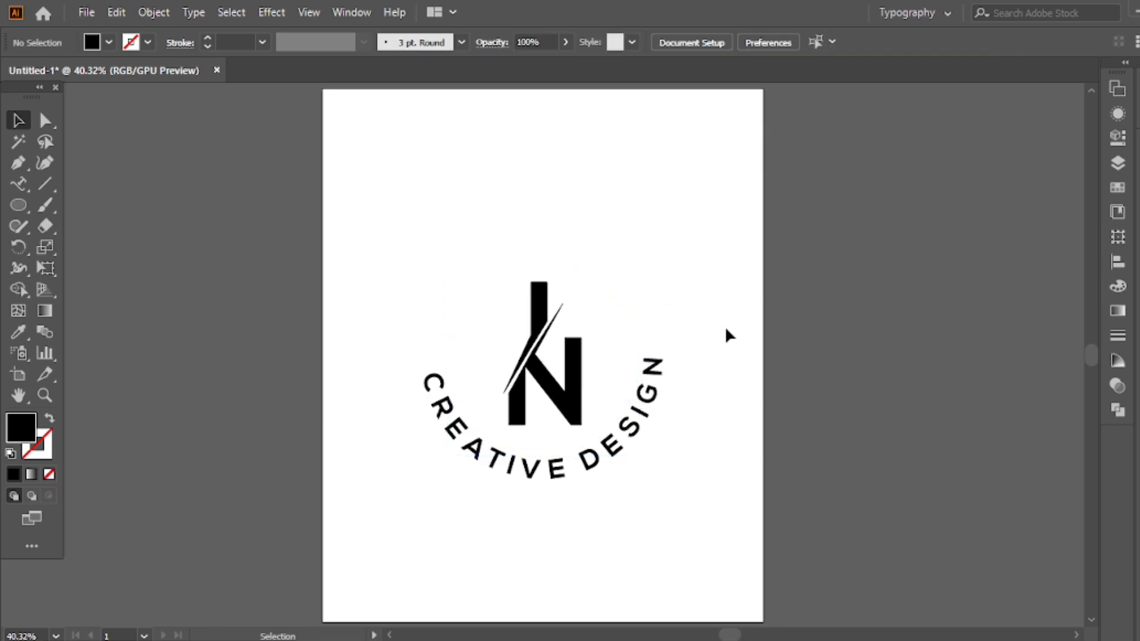
# Draw a larger circle from the text circle's centre, overlapping the lettering, and give it a black stroke with no fill
pyautogui.click(588, 386)
pyautogui.click(592, 326)
pyautogui.click(20, 205)
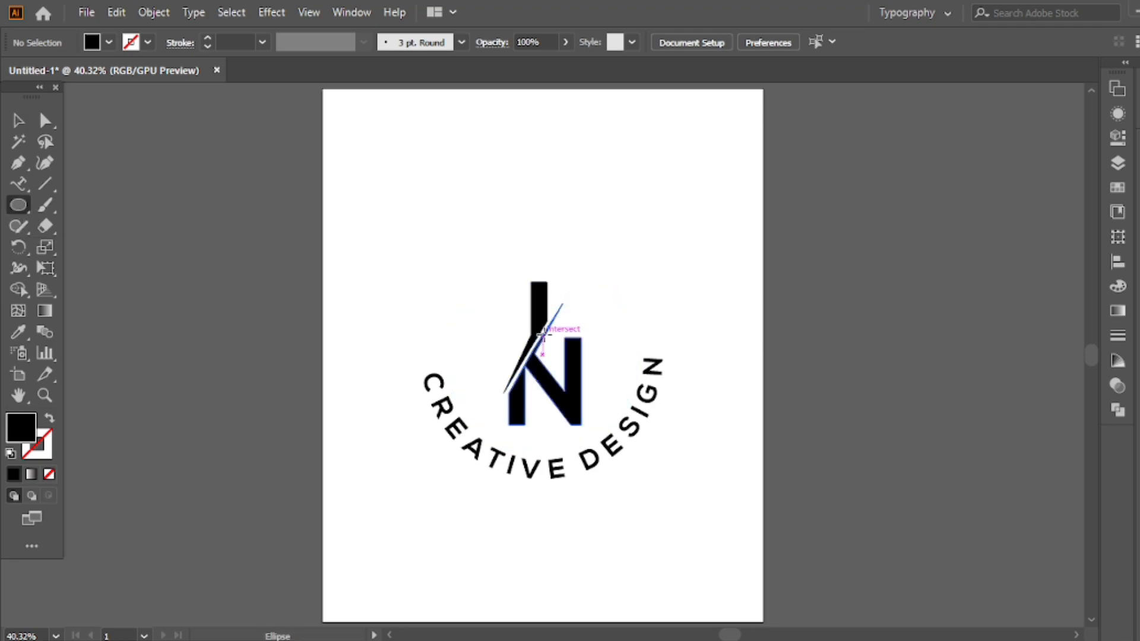
pyautogui.moveTo(542, 358); pyautogui.dragTo(654, 459)
pyautogui.press('v')
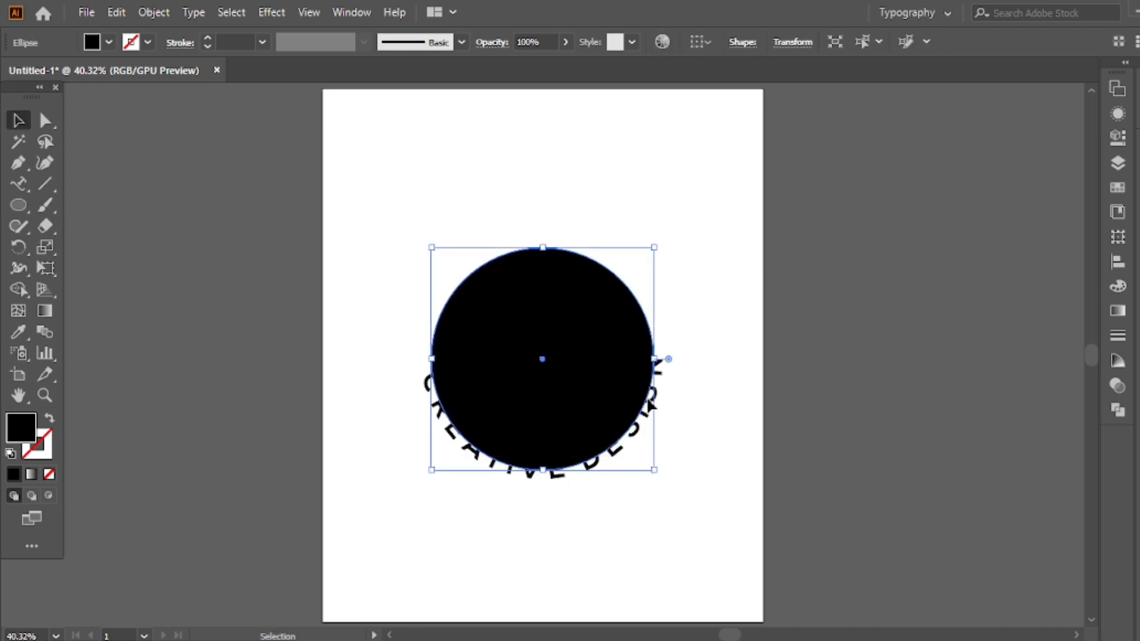
pyautogui.click(49, 422)
# Set the new outer circle's stroke weight to 24 pt
pyautogui.moveTo(205, 34); pyautogui.dragTo(205, 34)
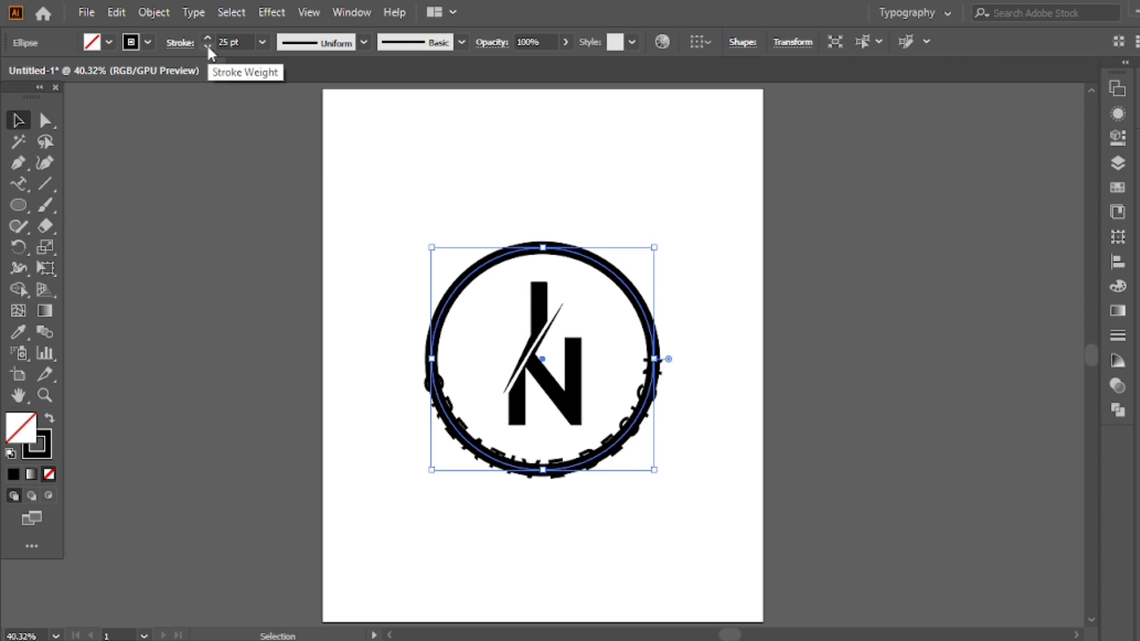
pyautogui.click(208, 47)
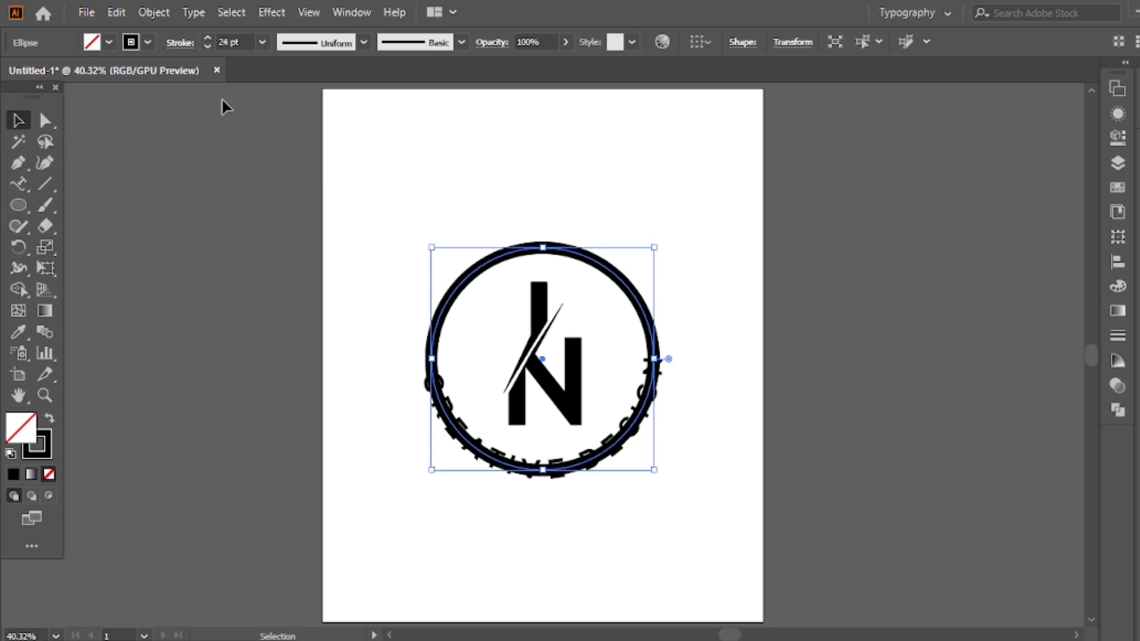
pyautogui.click(524, 162)
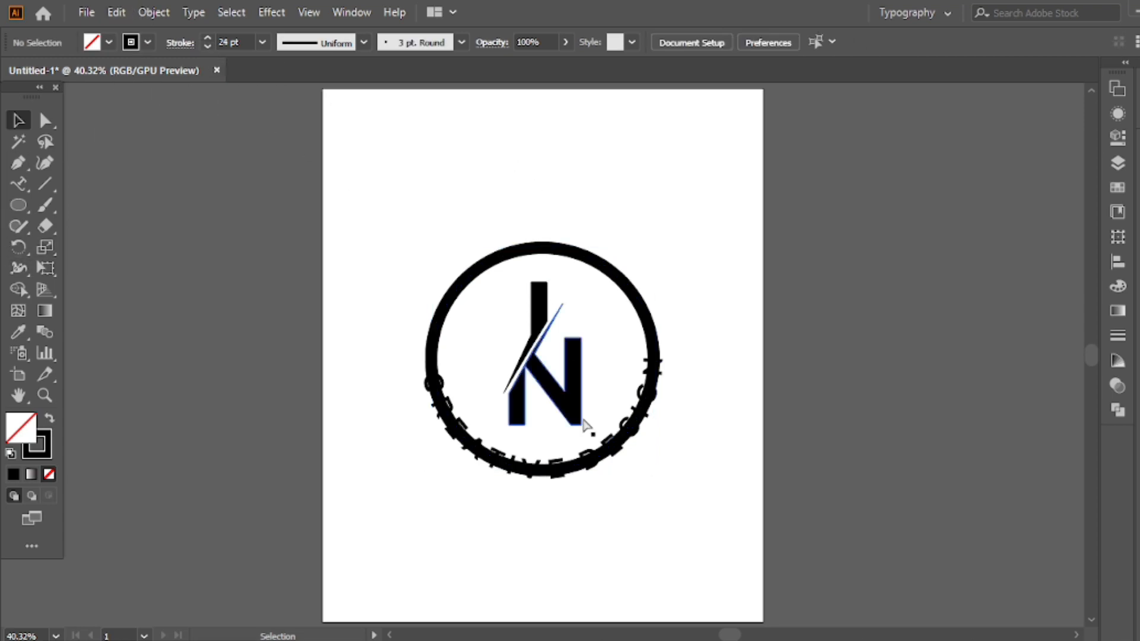
# Delete the outer circle's bottom anchor point, leaving only the upper semicircular arc
pyautogui.press('a')
pyautogui.click(550, 472)
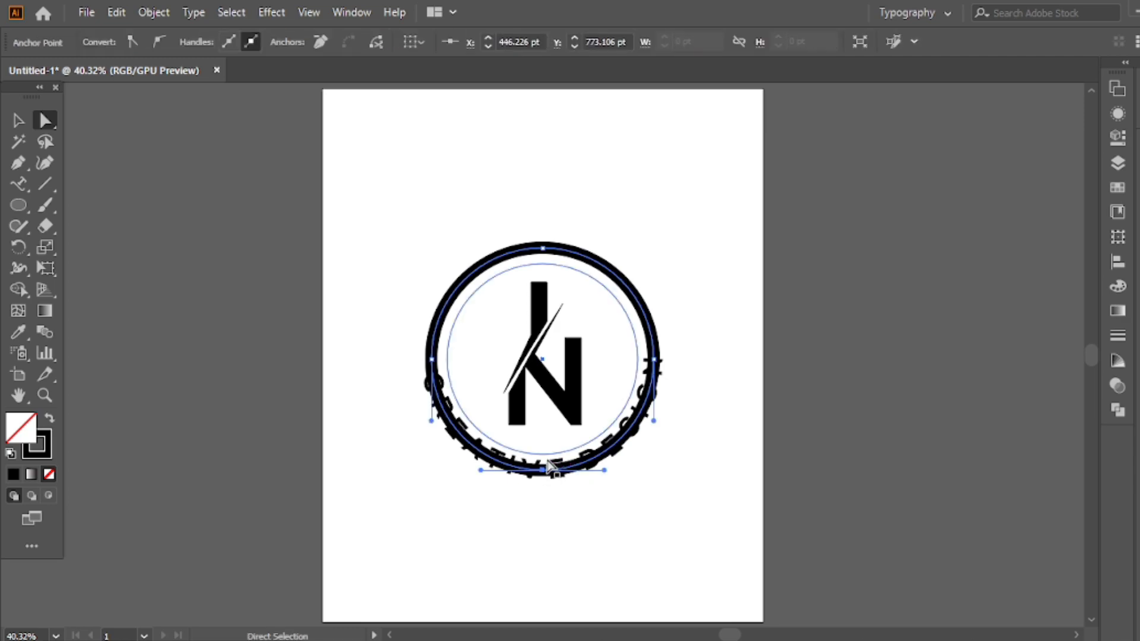
pyautogui.press('Delete')
pyautogui.press('v')
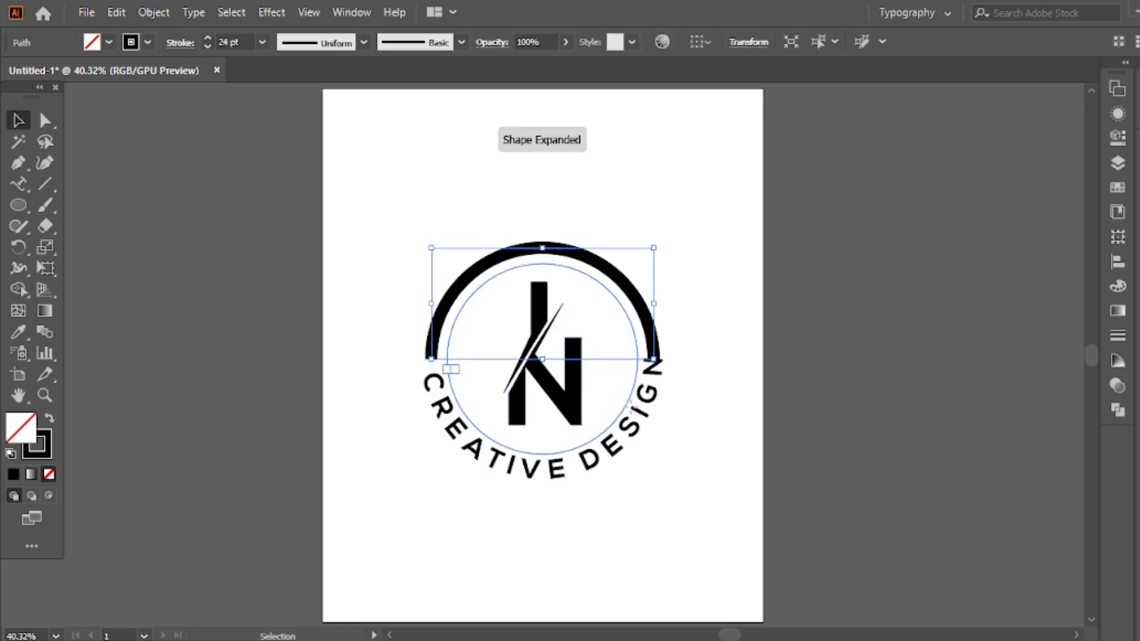
# Shift the CREATIVE DESIGN text along its circular path so it sits evenly between both ends of the arc
pyautogui.click(445, 417)
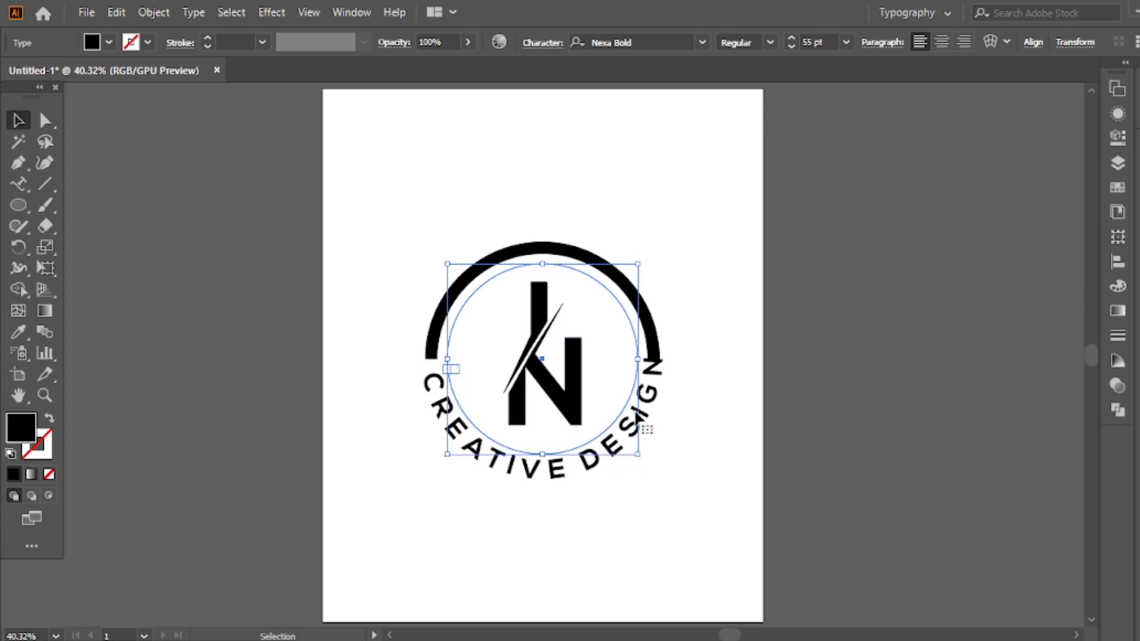
pyautogui.click(723, 252)
pyautogui.click(657, 332)
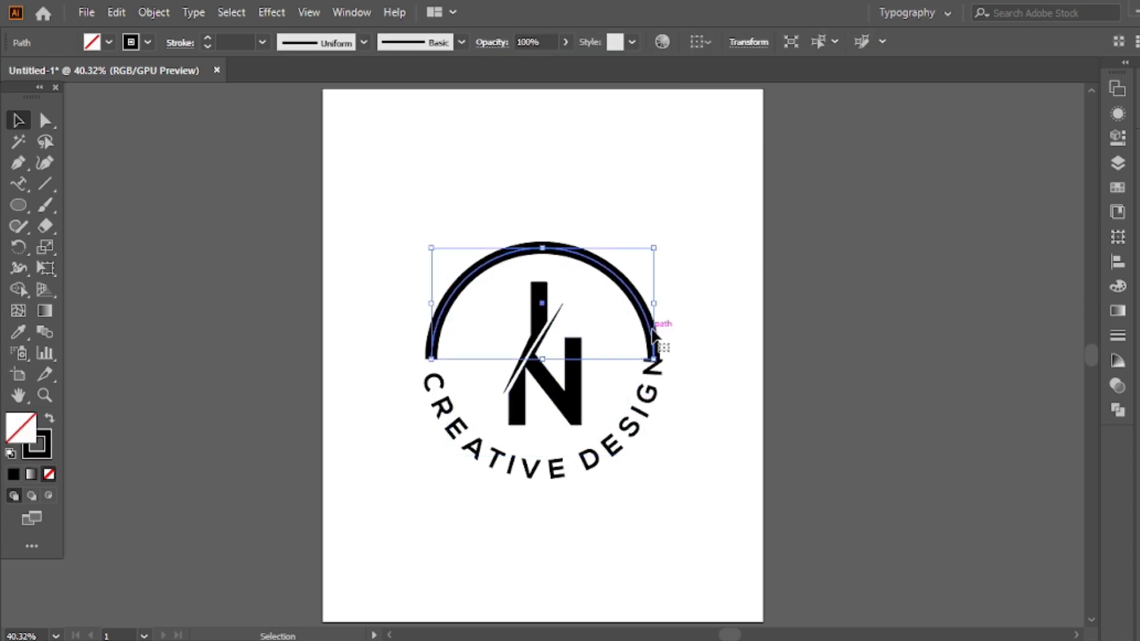
pyautogui.click(447, 386)
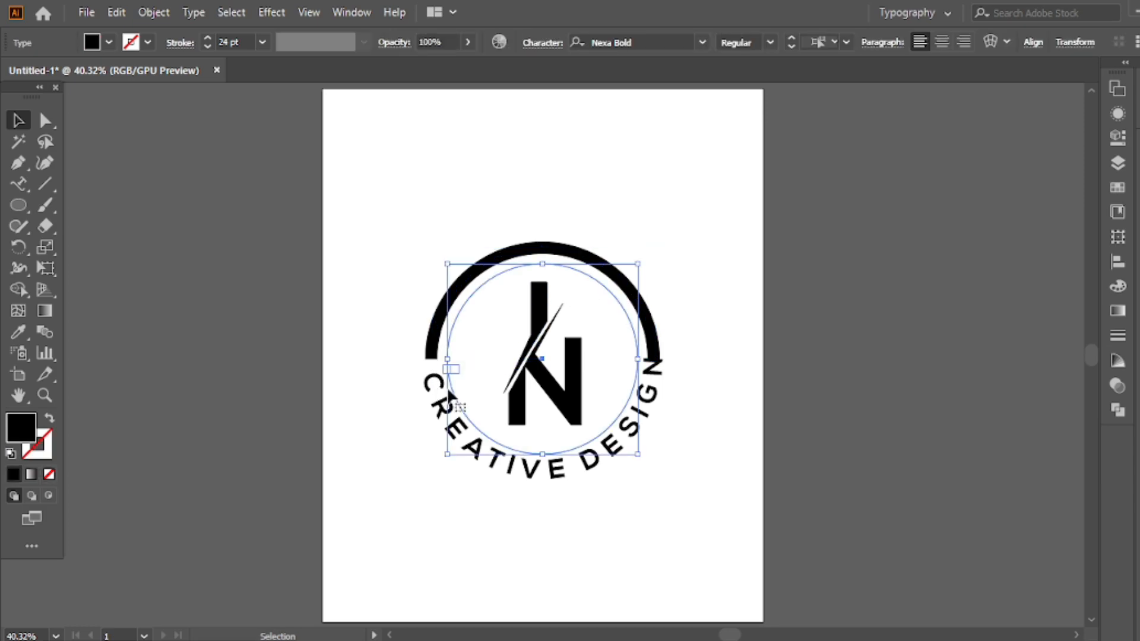
pyautogui.scroll(2, 630, 386)
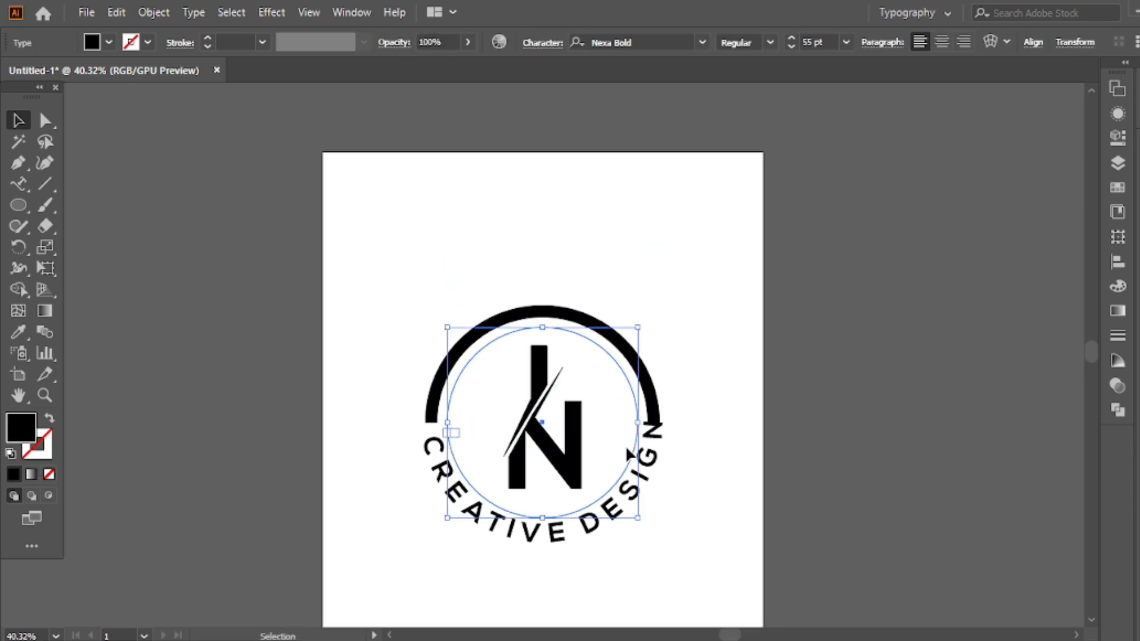
pyautogui.scroll(1, 625, 449)
pyautogui.scroll(2, 624, 451)
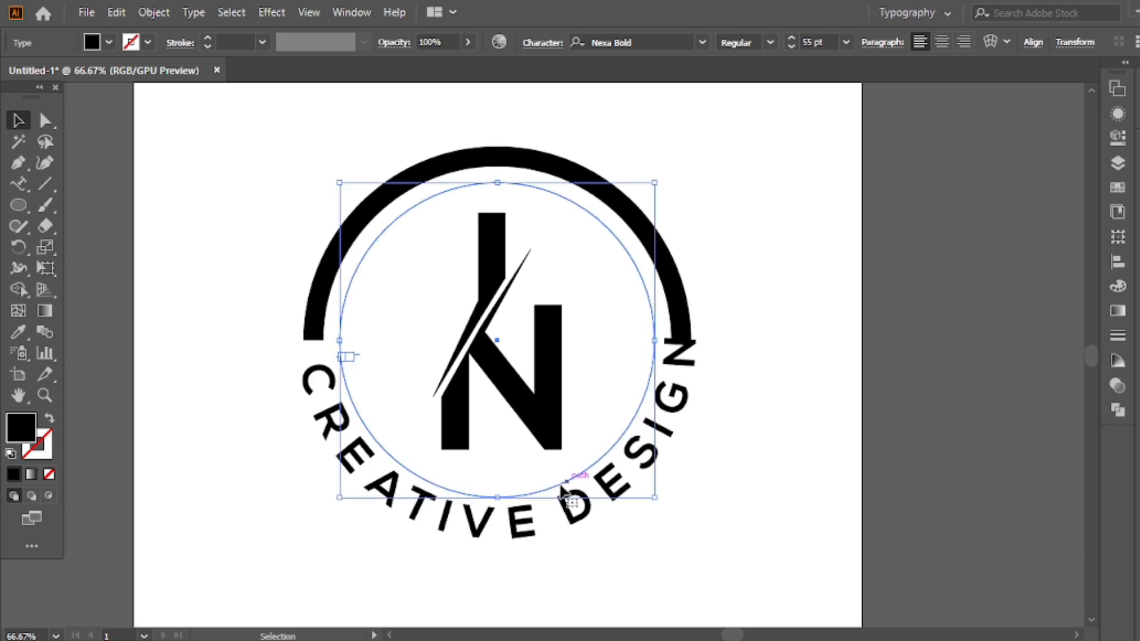
pyautogui.moveTo(359, 351); pyautogui.dragTo(380, 339)
pyautogui.hotkey('ctrl', 'z')
pyautogui.moveTo(355, 351); pyautogui.dragTo(403, 433)
pyautogui.hotkey('ctrl', 'z')
pyautogui.moveTo(652, 316); pyautogui.dragTo(653, 325)
pyautogui.hotkey('ctrl', 'z')
pyautogui.moveTo(357, 356); pyautogui.dragTo(357, 348)
pyautogui.hotkey('ctrl', 'z')
pyautogui.moveTo(614, 333); pyautogui.dragTo(619, 336)
pyautogui.hotkey('ctrl', 'z')
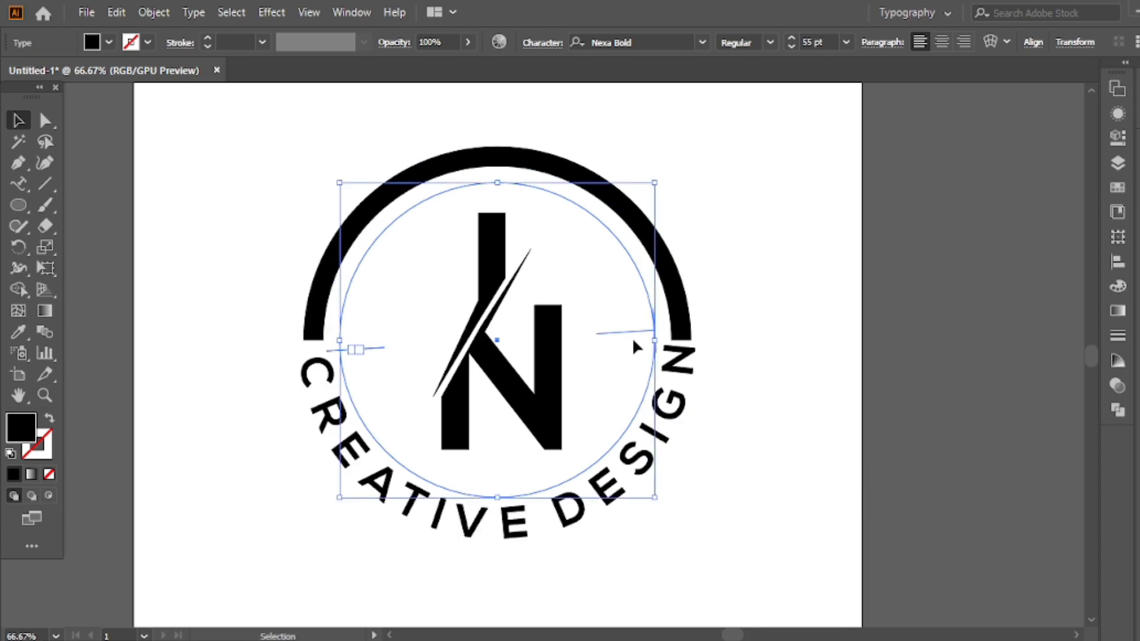
pyautogui.moveTo(639, 329); pyautogui.dragTo(640, 332)
pyautogui.click(764, 323)
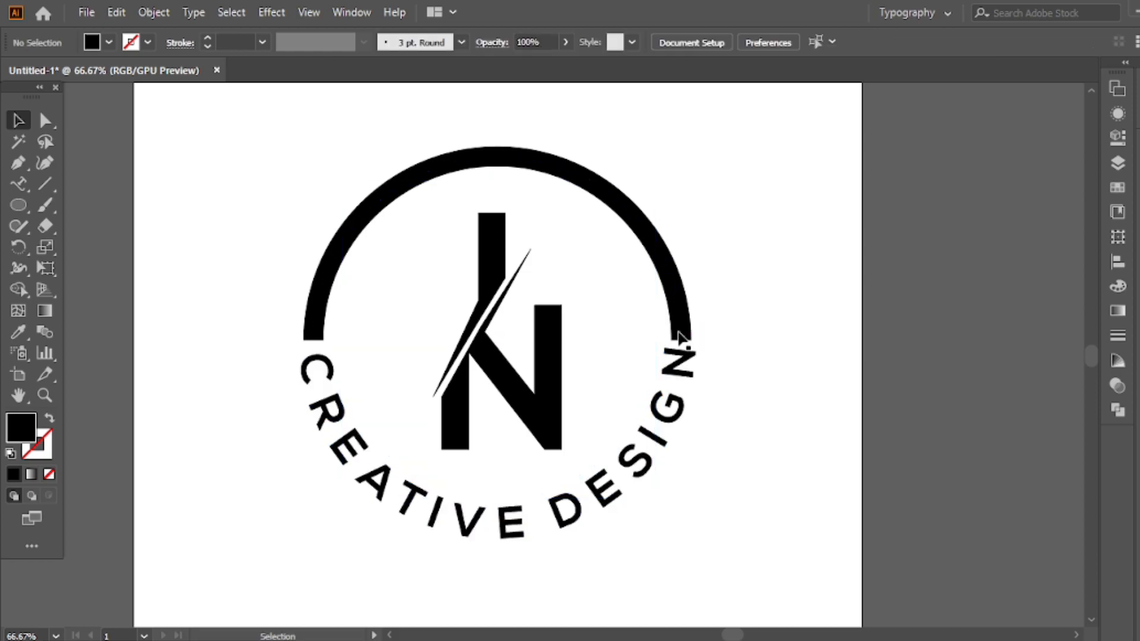
pyautogui.scroll(-2, 658, 332)
pyautogui.hotkey('ctrl', '0')
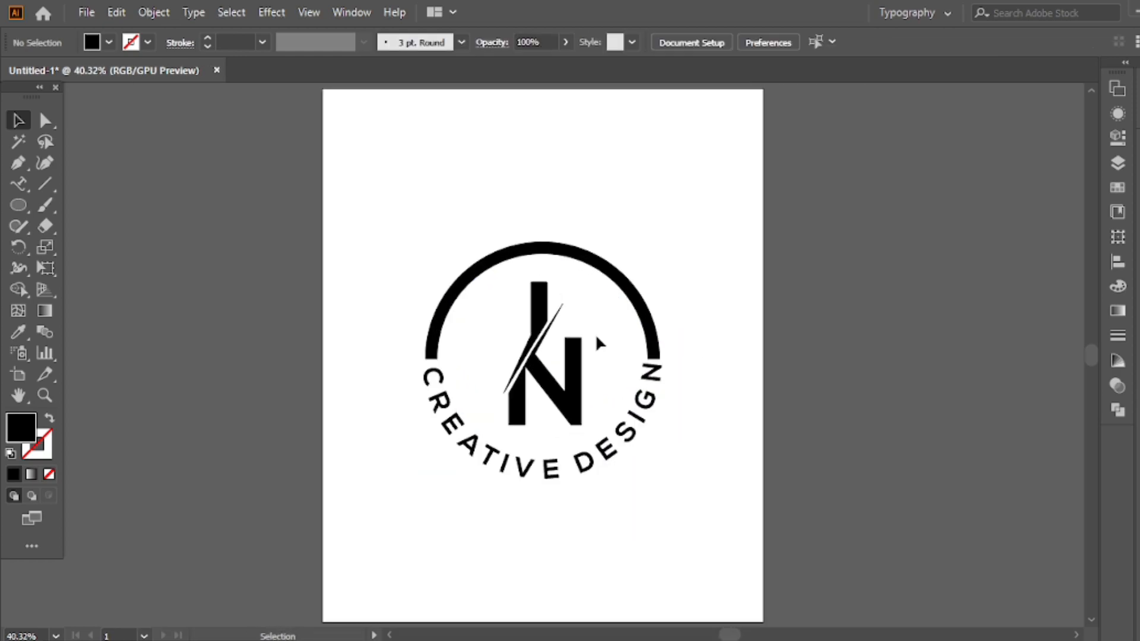
# Expand the upper arc with the Fill and Stroke options enabled
pyautogui.click(513, 260)
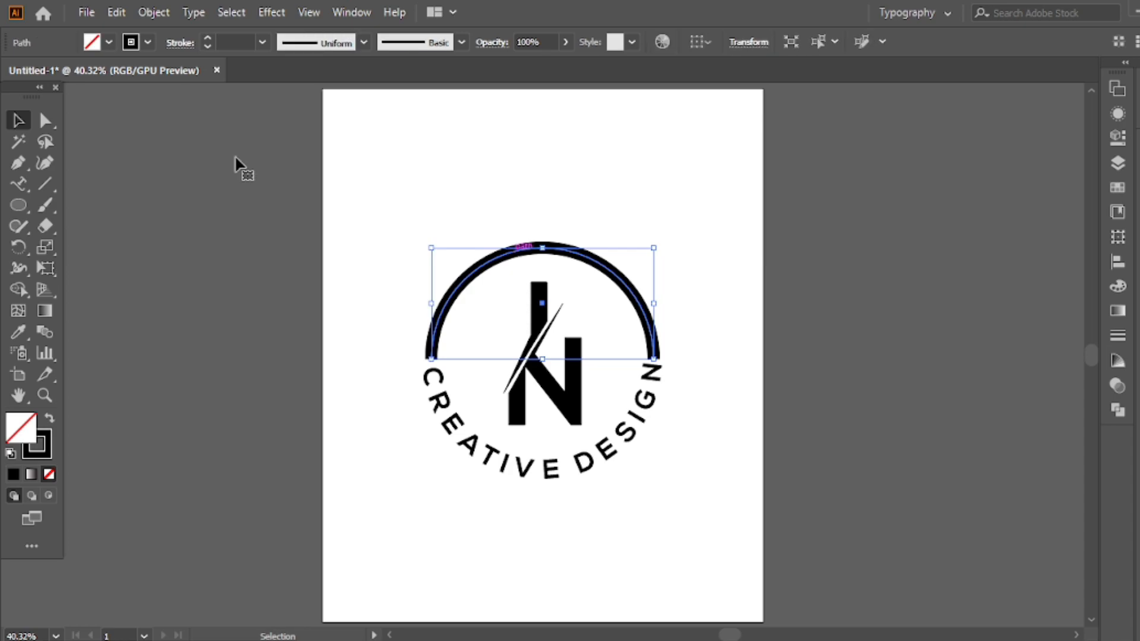
pyautogui.click(153, 12)
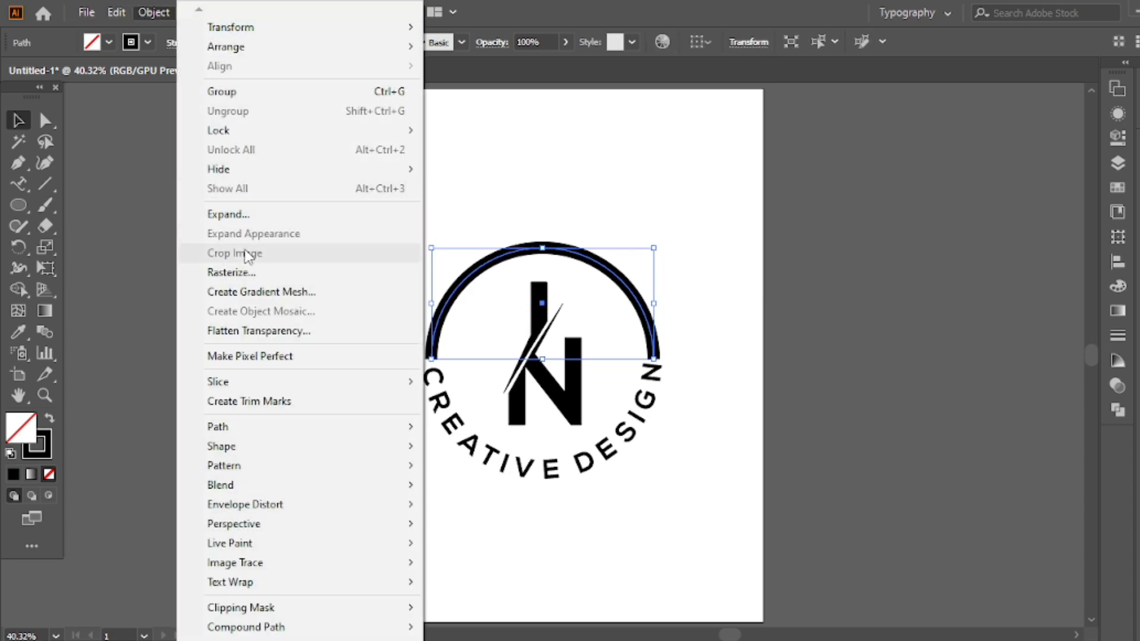
pyautogui.click(243, 217)
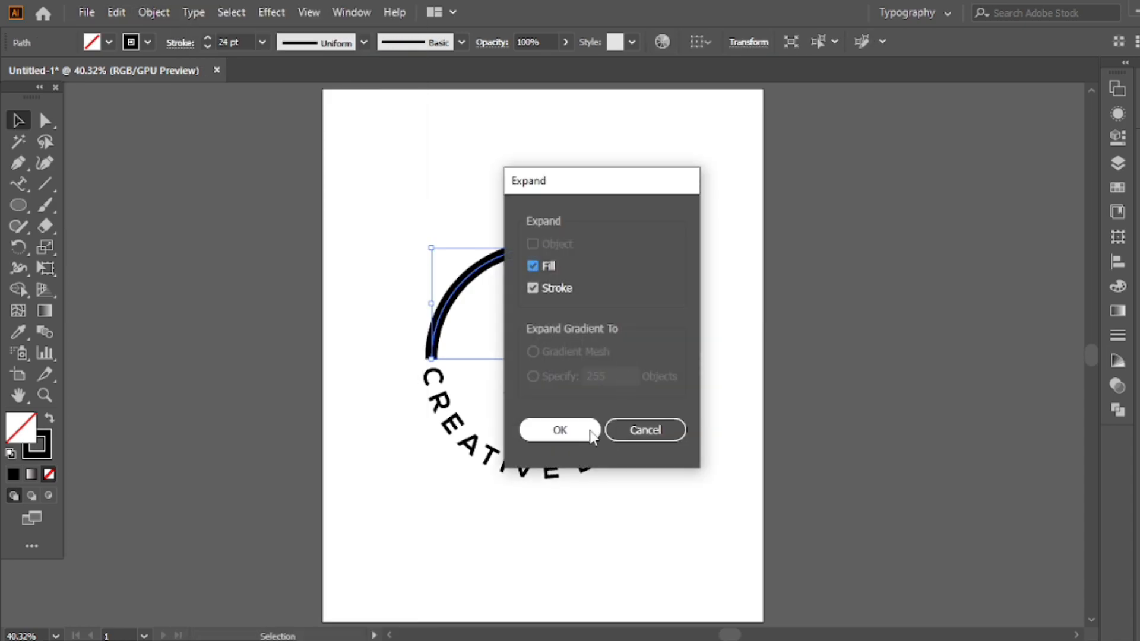
pyautogui.click(557, 432)
pyautogui.click(520, 211)
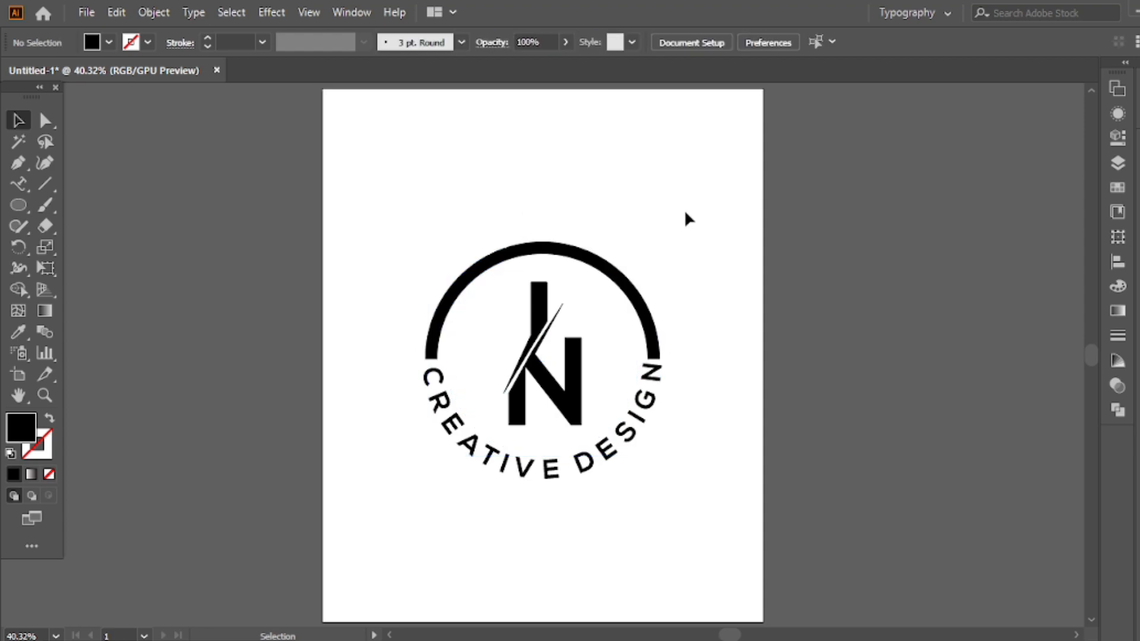
# Fine-tune the CREATIVE DESIGN text's start position on its path to even the gaps below the arc's ends
pyautogui.click(453, 417)
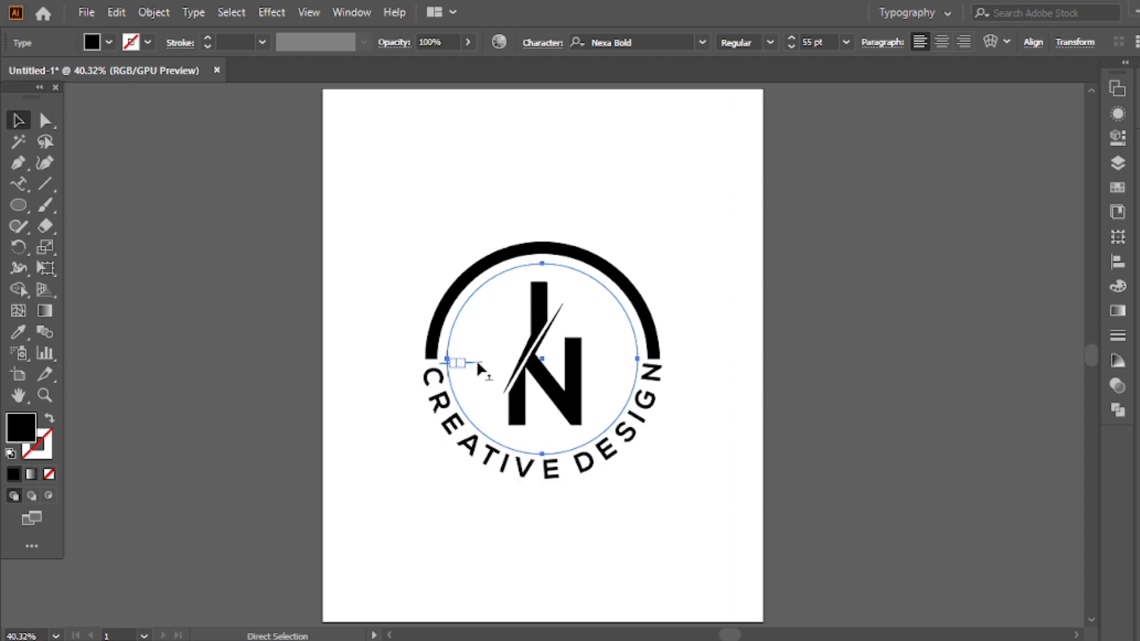
pyautogui.scroll(1, 475, 364)
pyautogui.scroll(6, 477, 366)
pyautogui.moveTo(484, 357)
pyautogui.mouseDown()
pyautogui.moveTo(480, 373)
pyautogui.moveTo(482, 351)
pyautogui.mouseUp()
pyautogui.scroll(-2, 576, 341)
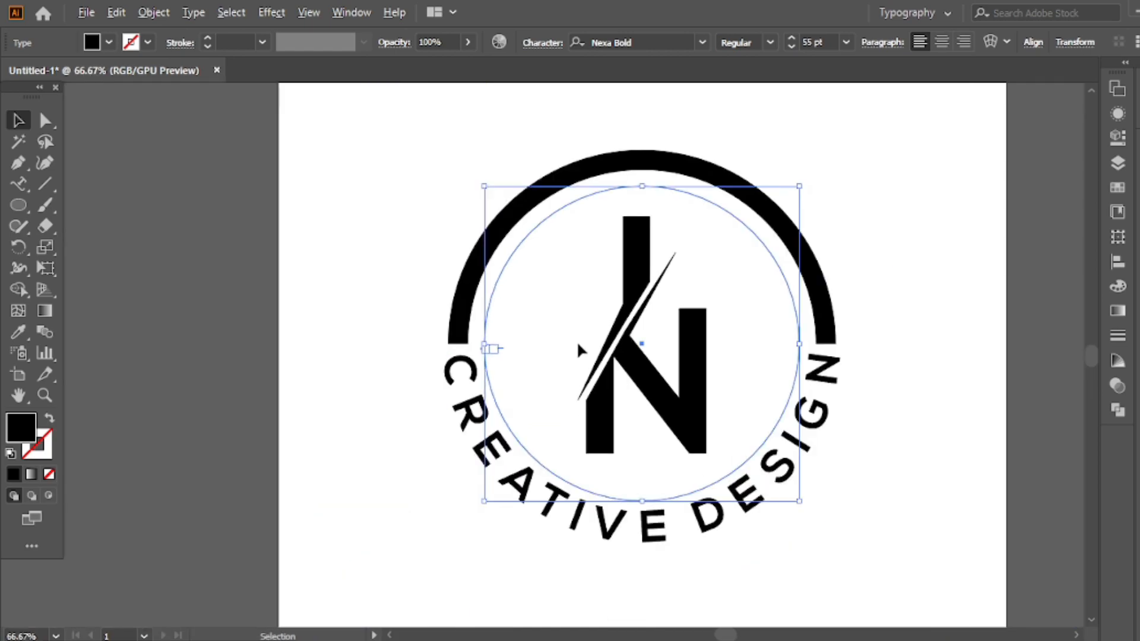
pyautogui.scroll(-1, 576, 341)
pyautogui.click(829, 265)
# Try to align the arc, lettermark and path text vertically with each other
pyautogui.moveTo(826, 229); pyautogui.dragTo(556, 468)
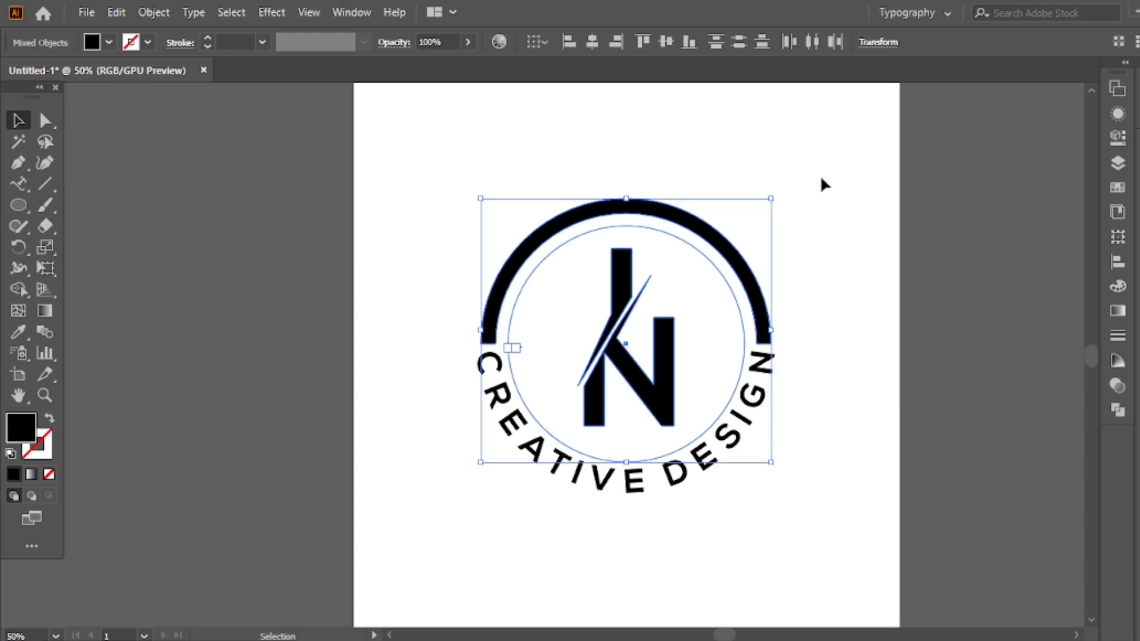
pyautogui.click(683, 44)
pyautogui.click(666, 41)
pyautogui.click(837, 213)
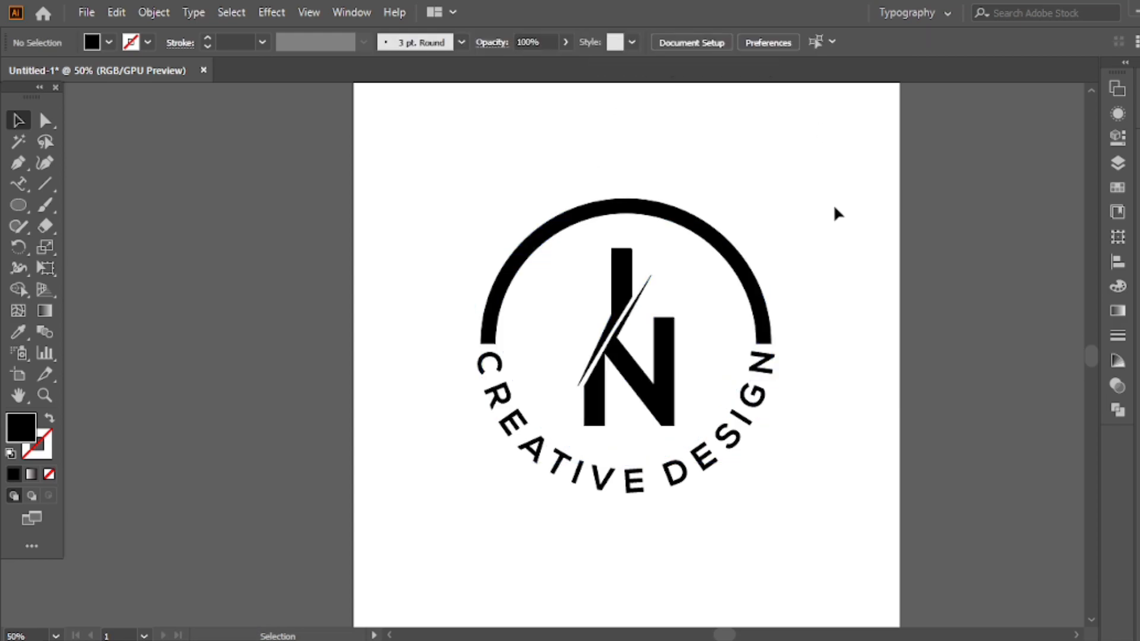
pyautogui.hotkey('ctrl', '0')
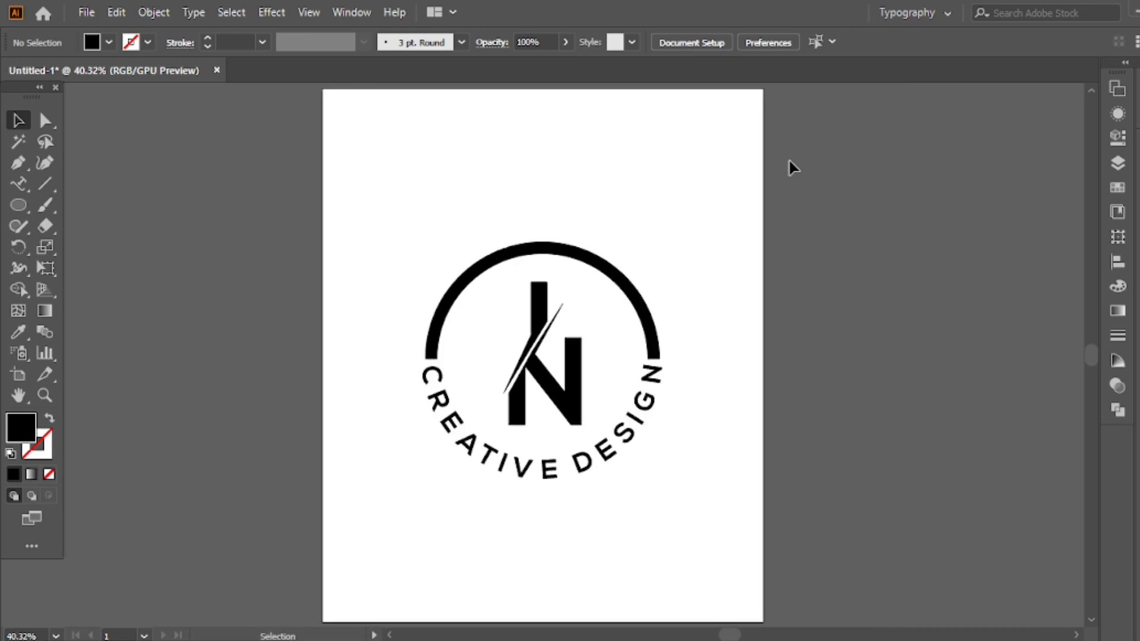
# Group the arc, the lettermark and the CREATIVE DESIGN path text
pyautogui.moveTo(683, 226); pyautogui.dragTo(412, 474)
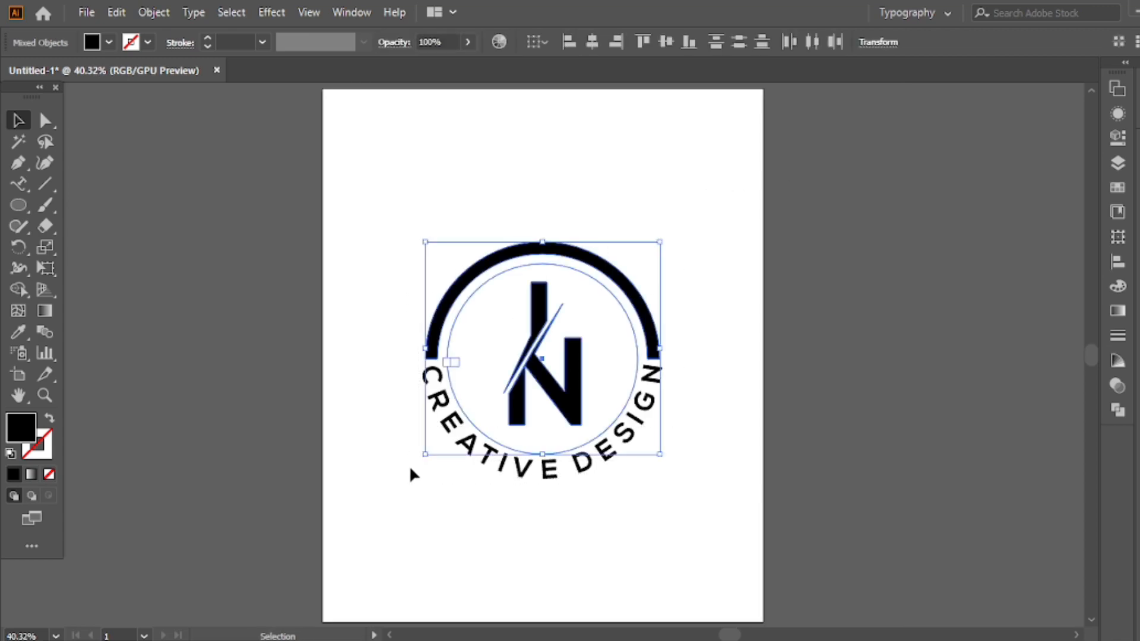
pyautogui.rightClick(490, 153)
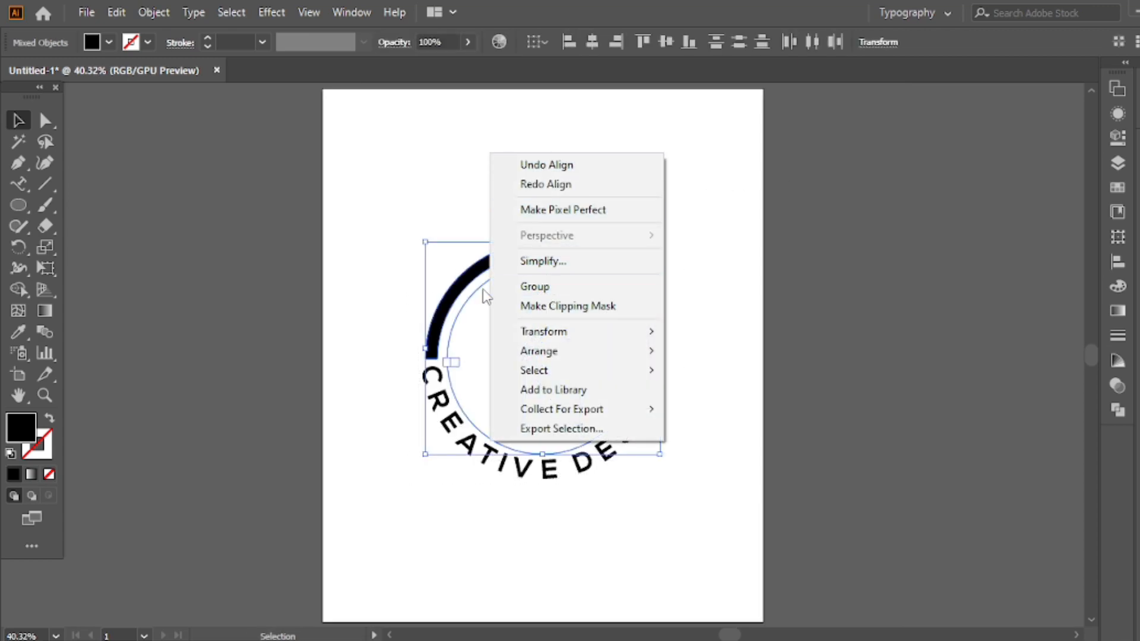
pyautogui.click(536, 288)
pyautogui.click(386, 198)
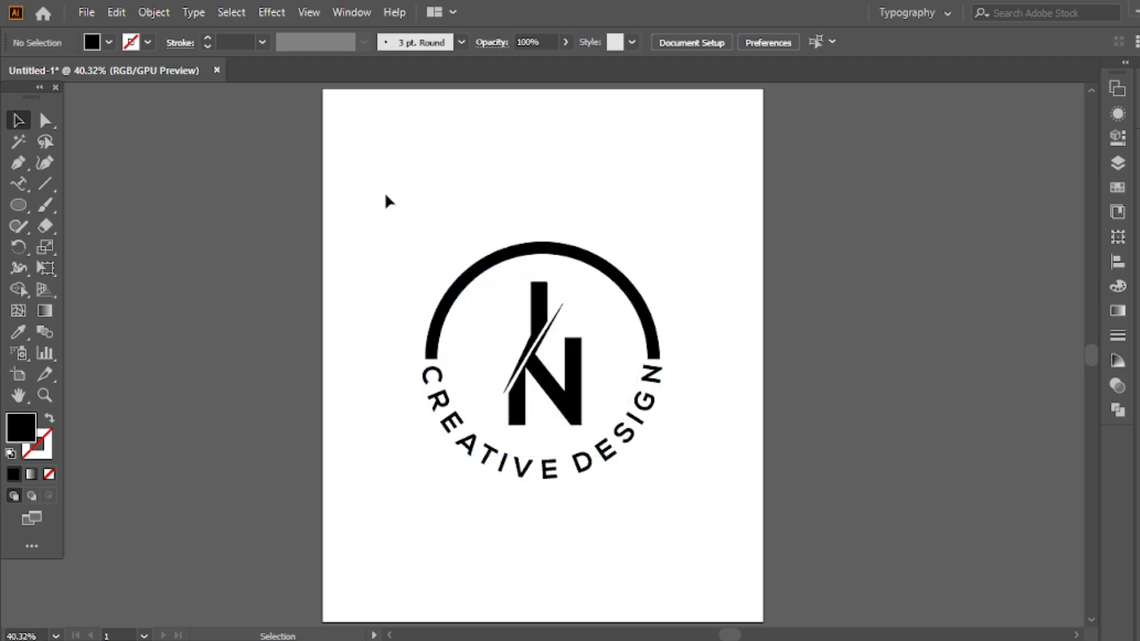
# Fill the letter I and the upper arc inside the logo group with light blue
pyautogui.click(47, 121)
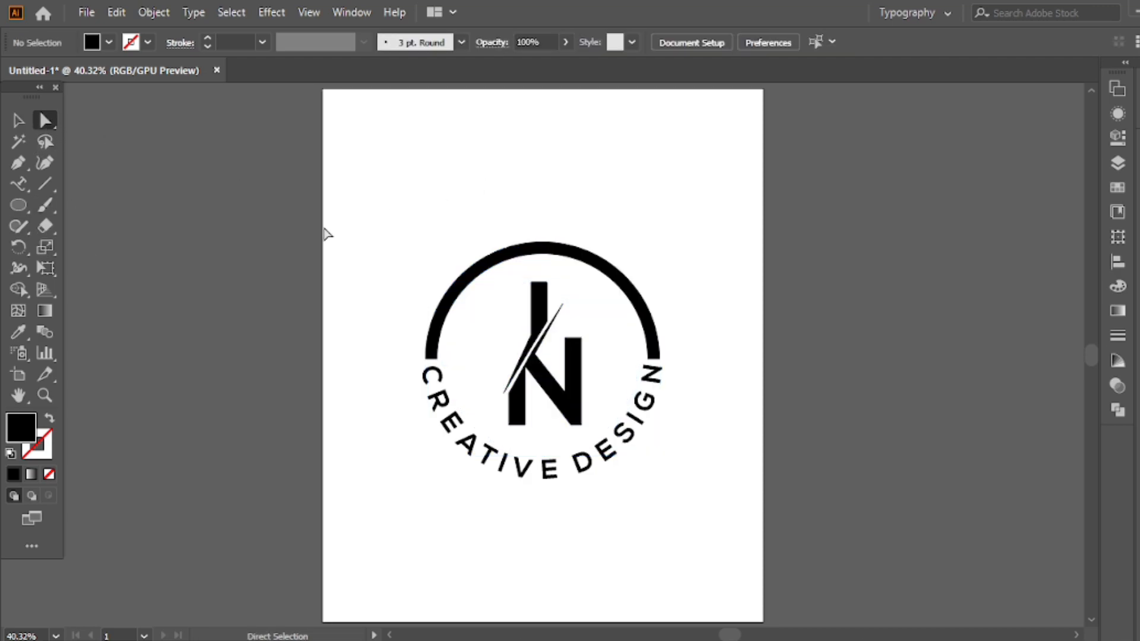
pyautogui.click(540, 307)
pyautogui.keyDown('shift'); pyautogui.click(626, 286); pyautogui.keyUp('shift')
pyautogui.click(1124, 190)
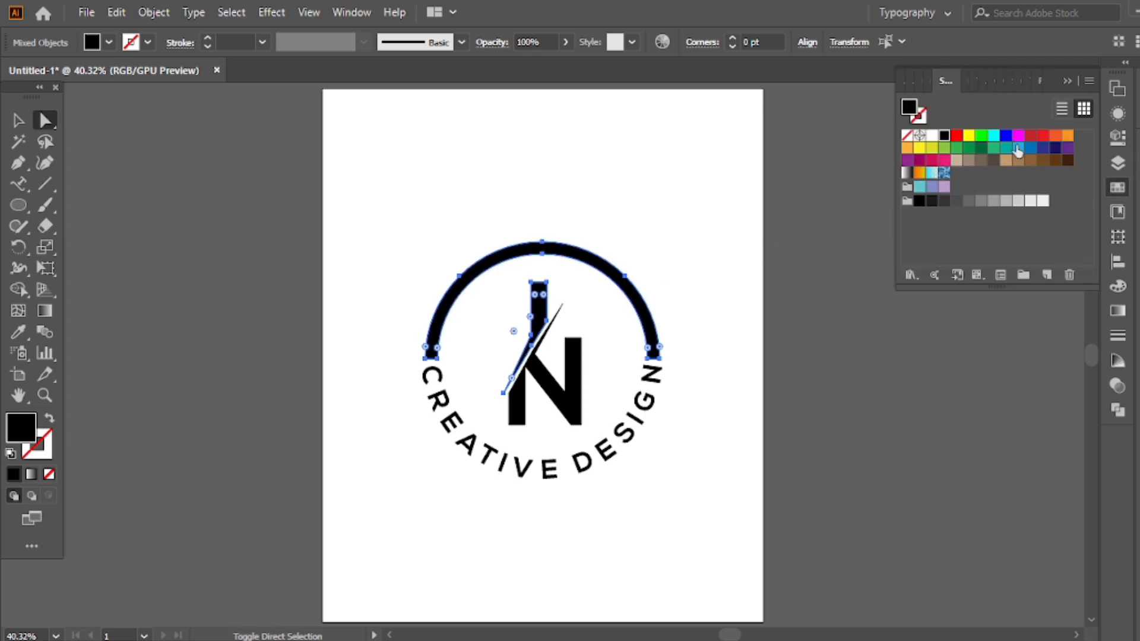
pyautogui.click(1017, 151)
pyautogui.click(1067, 81)
pyautogui.click(319, 344)
# Recolor the word CREATIVE in the path text to the same light blue as the arc
pyautogui.click(19, 183)
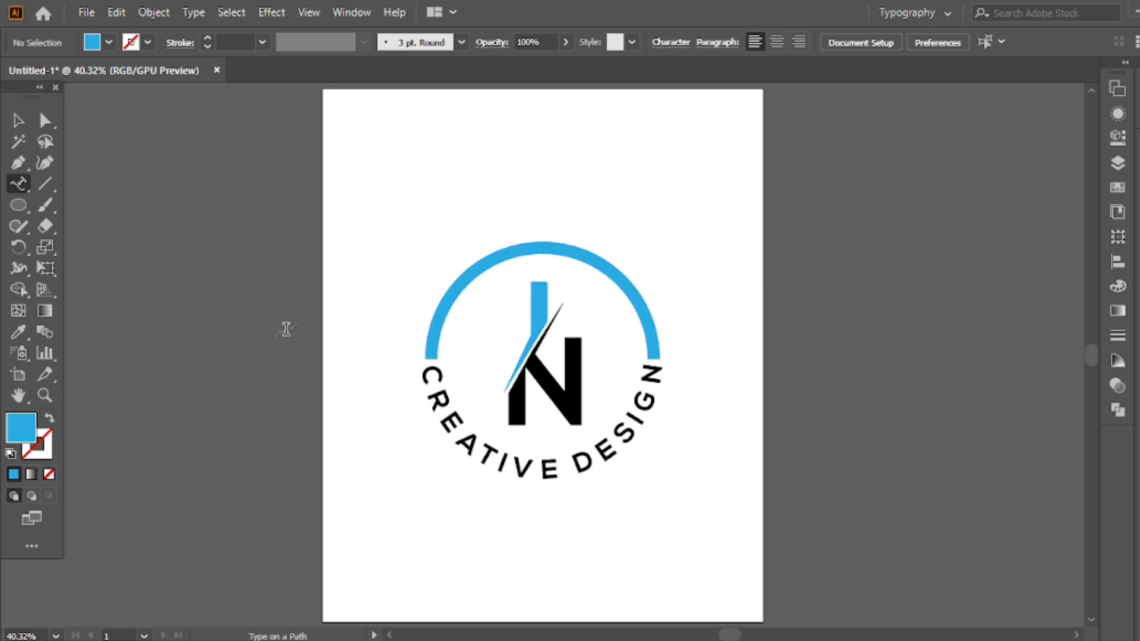
pyautogui.moveTo(19, 183); pyautogui.dragTo(89, 183)
pyautogui.moveTo(422, 372); pyautogui.dragTo(563, 456)
pyautogui.click(1117, 186)
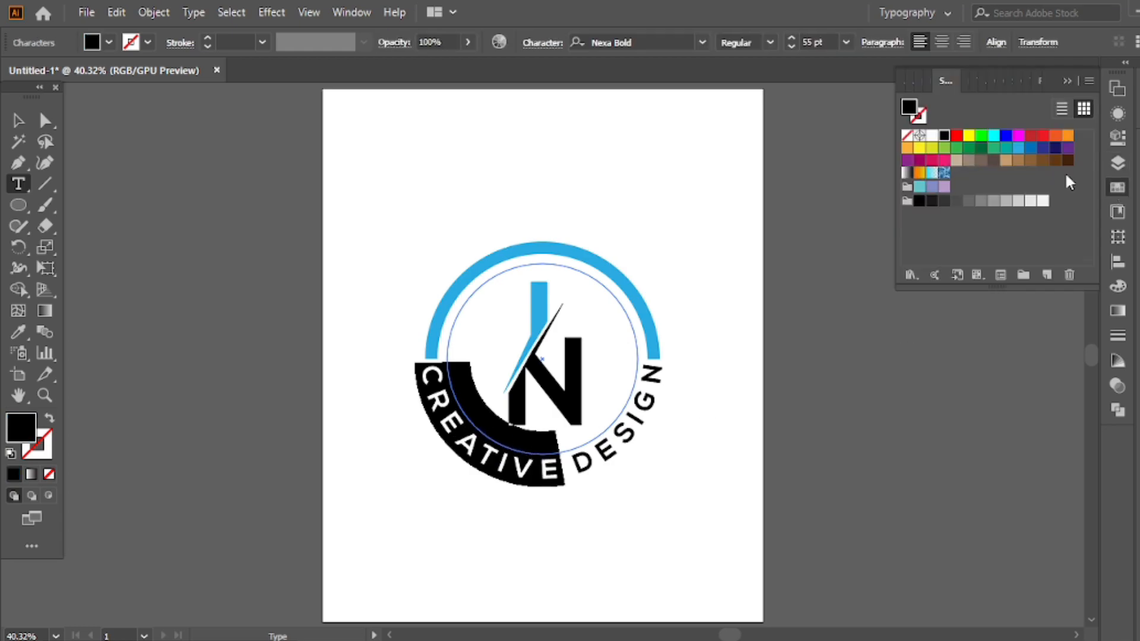
pyautogui.click(1018, 148)
# Recolor the word DESIGN in the path text to light gray and finish editing the text
pyautogui.moveTo(585, 460); pyautogui.dragTo(663, 372)
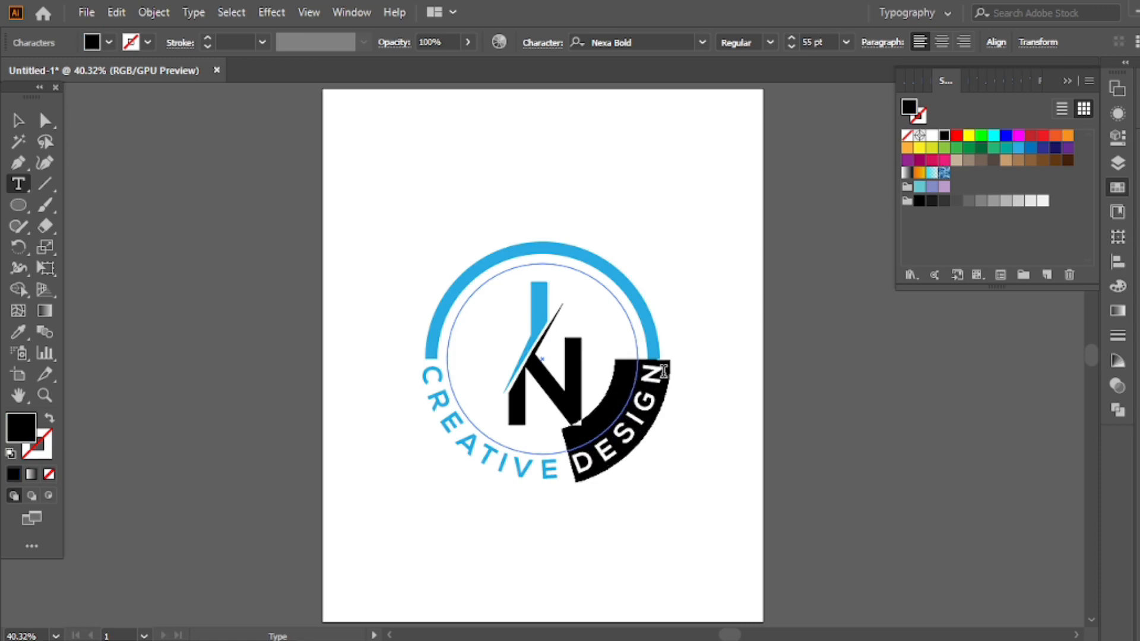
pyautogui.click(1007, 201)
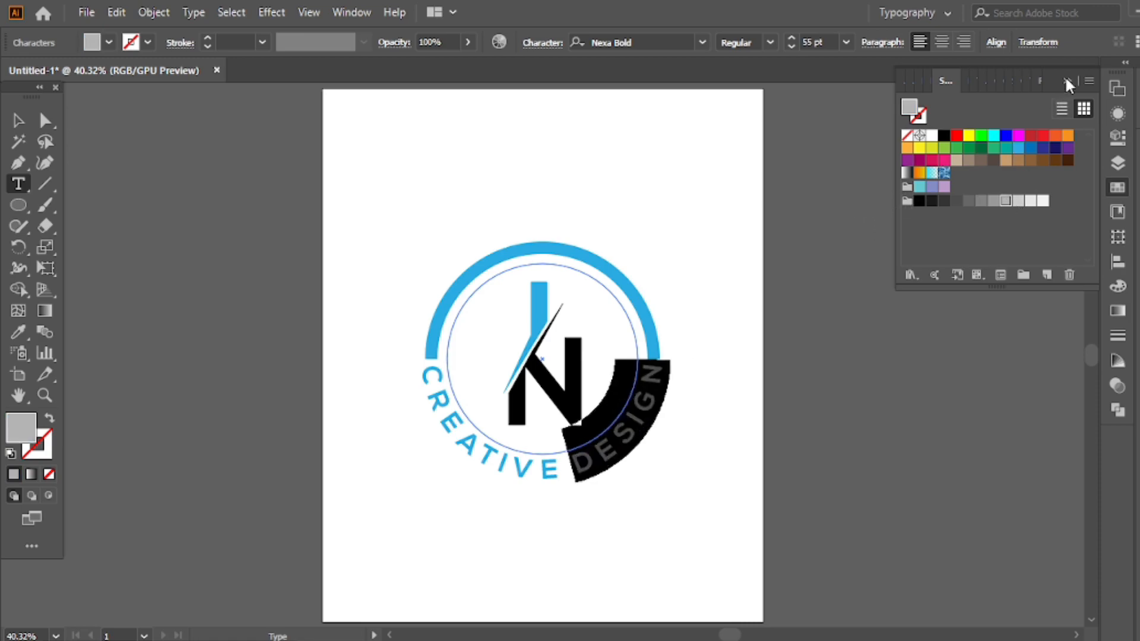
pyautogui.click(1067, 81)
pyautogui.click(18, 120)
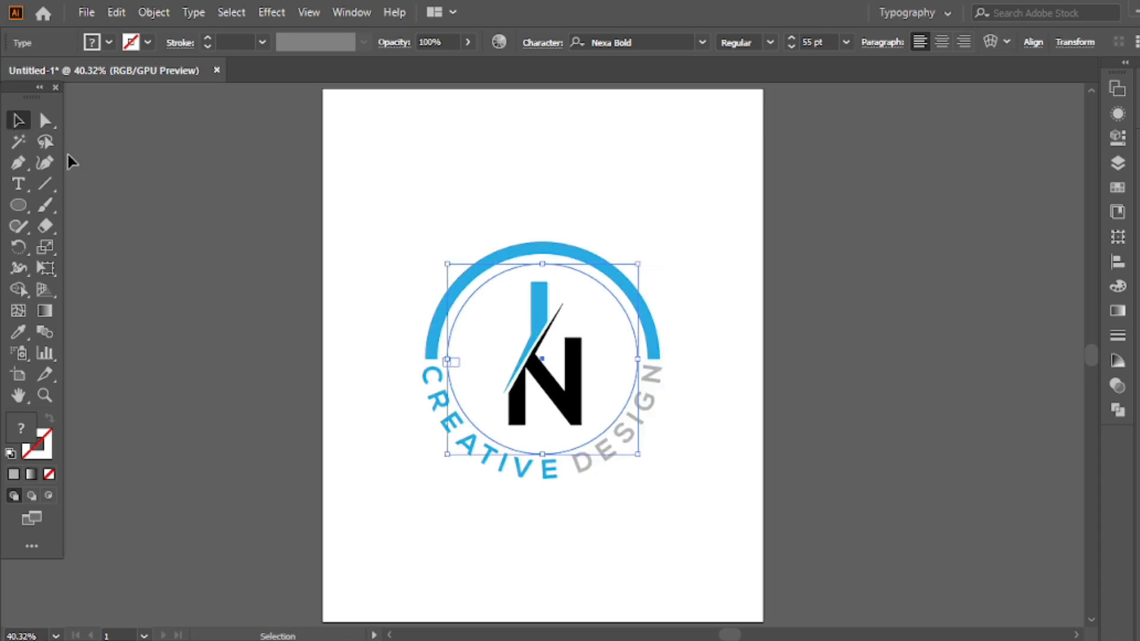
# Fill the letter N with the gray sampled from the word DESIGN using the Eyedropper
pyautogui.click(45, 120)
pyautogui.click(587, 419)
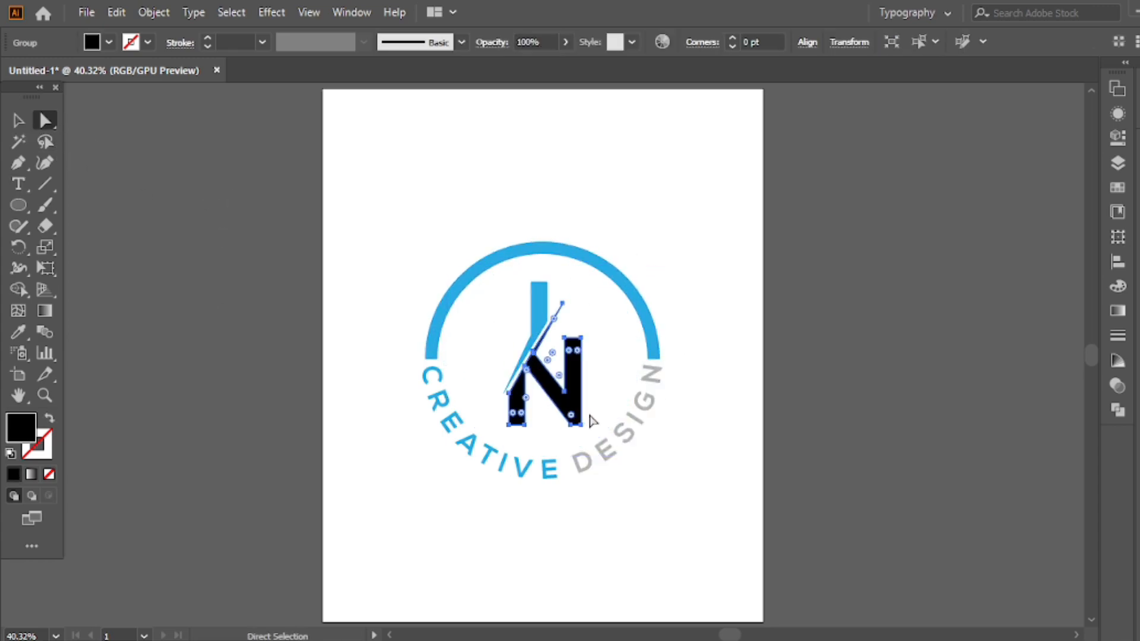
pyautogui.press('i')
pyautogui.click(630, 438)
pyautogui.click(24, 123)
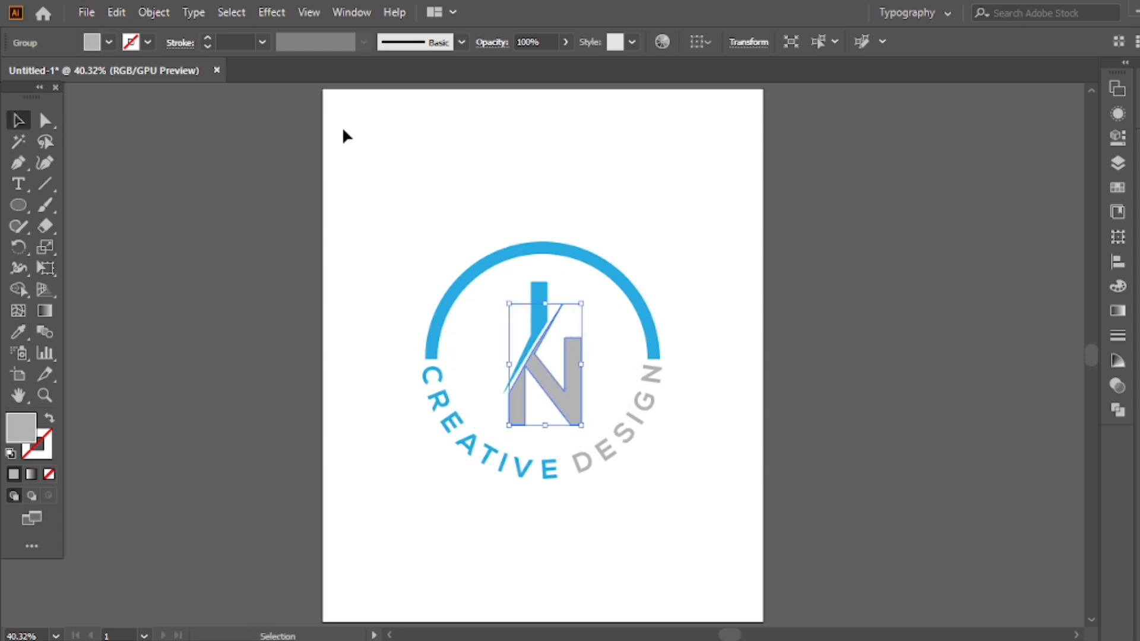
pyautogui.click(346, 136)
# Select the complete logo group and copy it to the clipboard
pyautogui.moveTo(604, 203); pyautogui.dragTo(446, 502)
pyautogui.rightClick(498, 178)
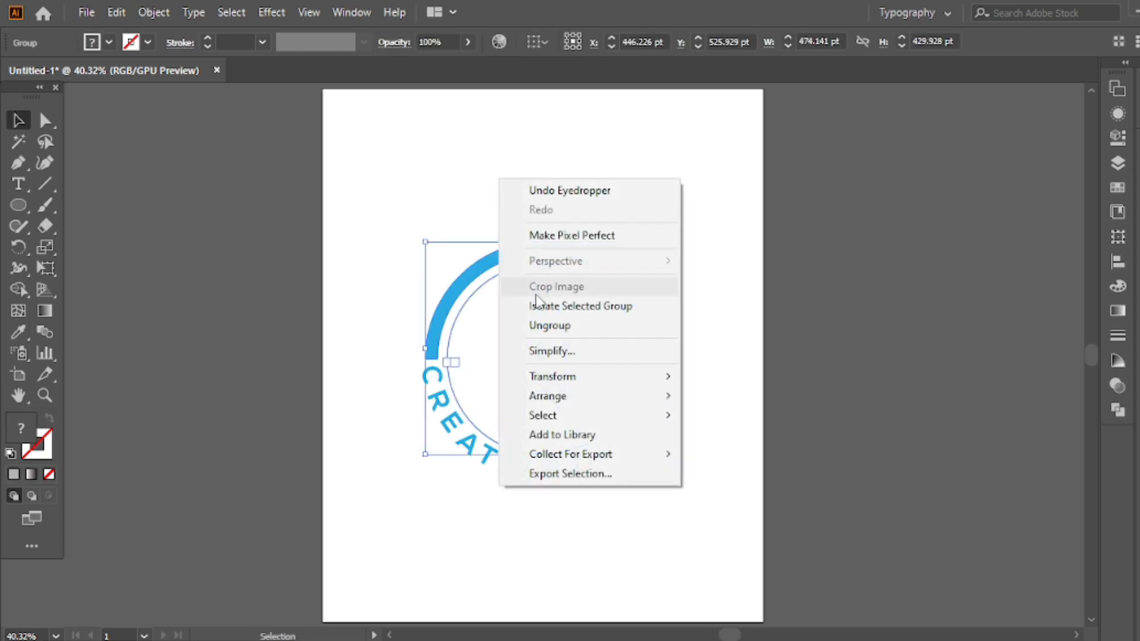
pyautogui.click(474, 219)
pyautogui.moveTo(534, 184); pyautogui.dragTo(412, 476)
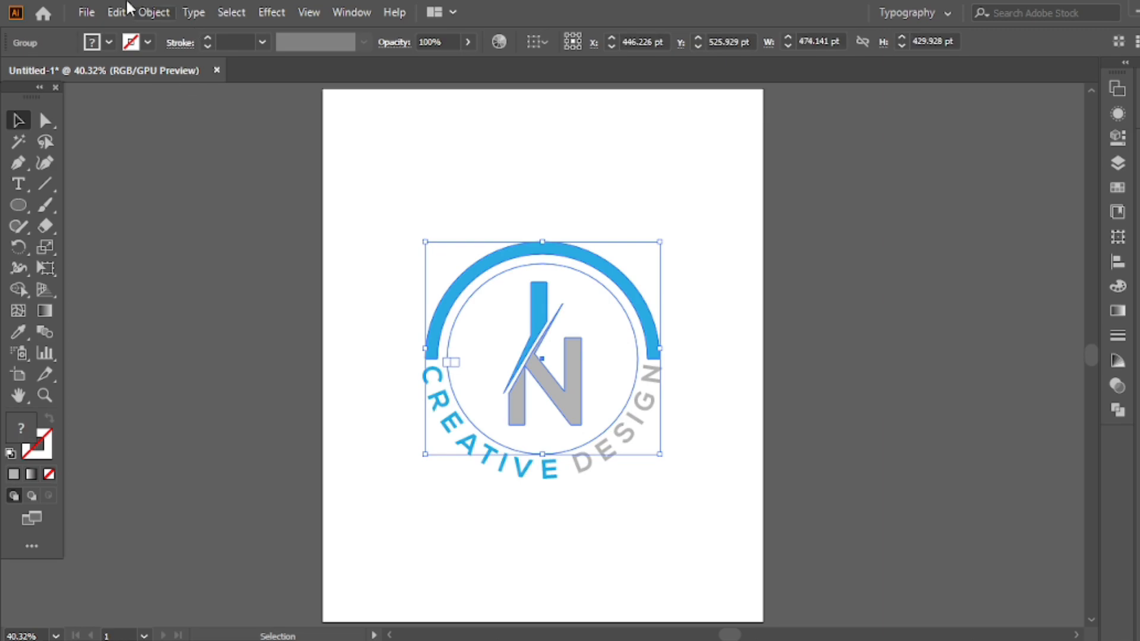
pyautogui.click(121, 11)
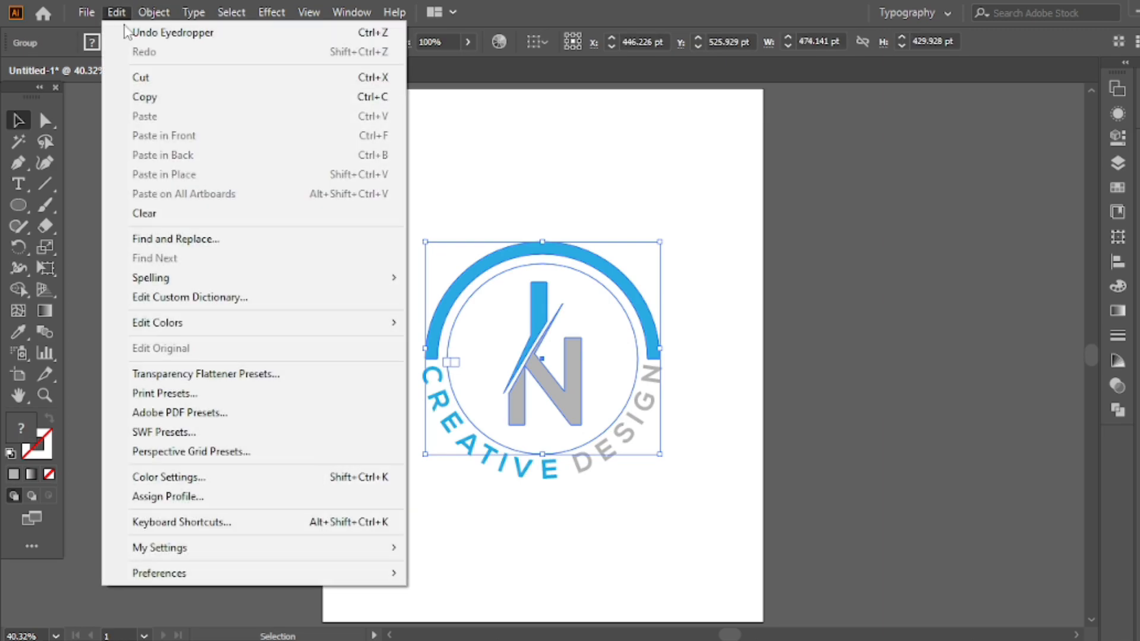
pyautogui.click(145, 98)
pyautogui.click(526, 234)
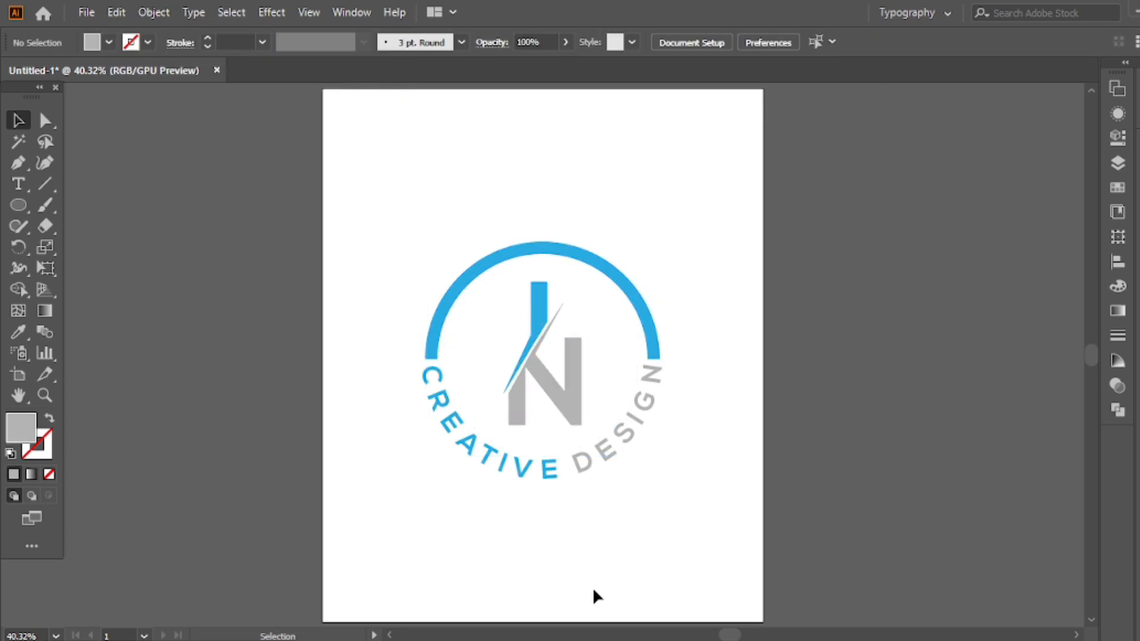
# Switch to Photoshop, open the mockup's Your Logo smart object for editing and hide its Preview logo layer
pyautogui.hotkey('alt', 'Tab')
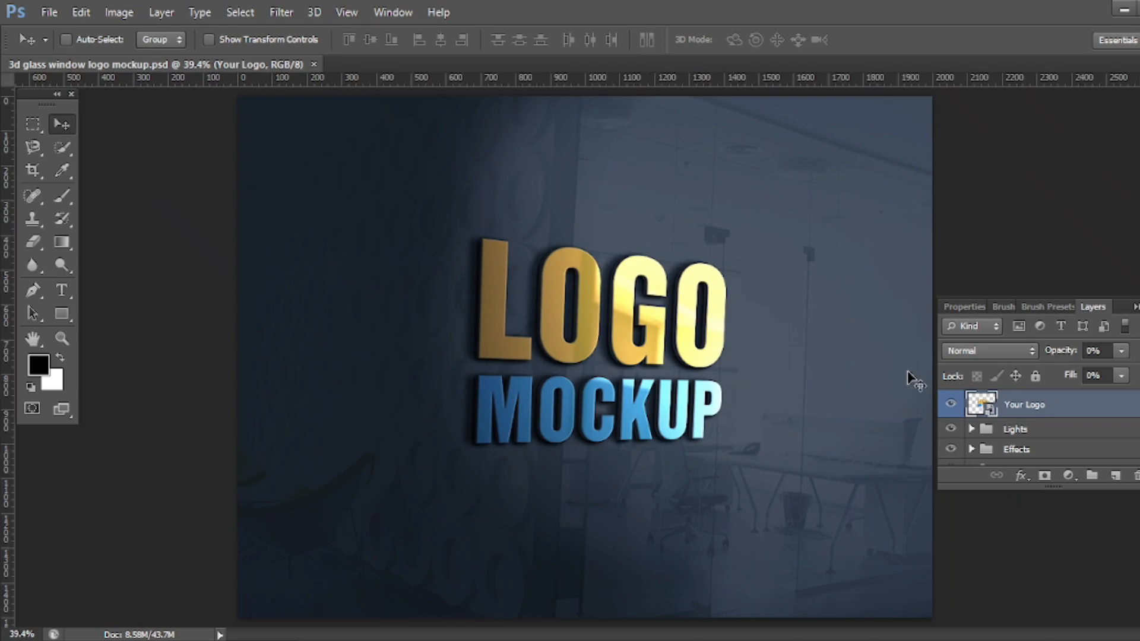
pyautogui.doubleClick(976, 399)
pyautogui.click(640, 277)
pyautogui.moveTo(549, 63); pyautogui.dragTo(553, 65)
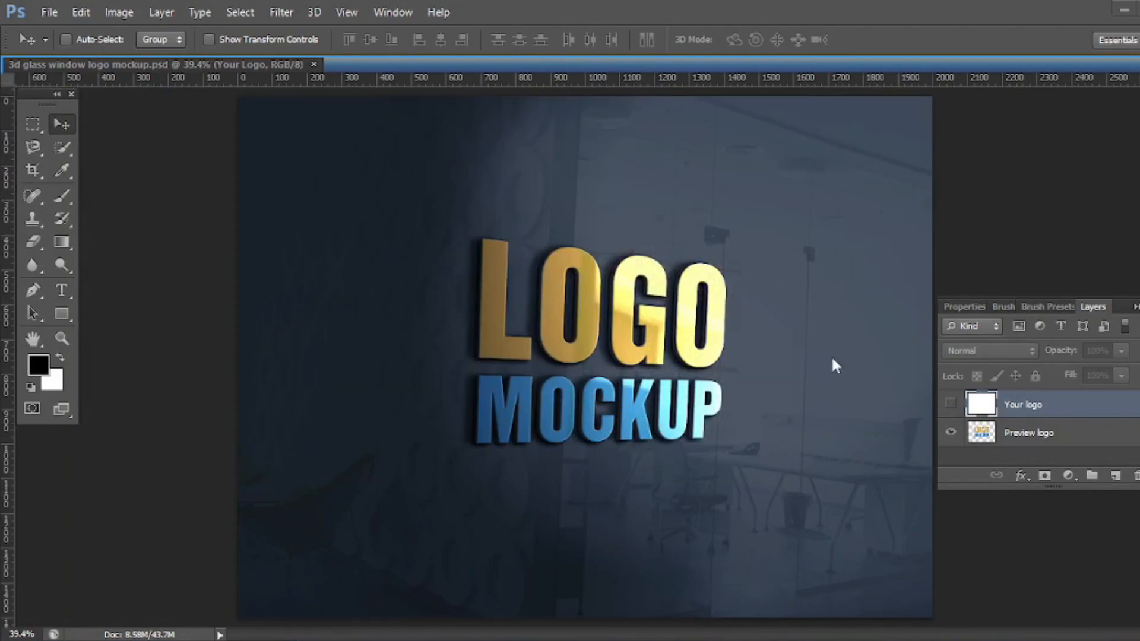
pyautogui.click(950, 432)
# Paste the copied logo as a Smart Object and enlarge it to nearly fill the canvas height
pyautogui.hotkey('ctrl', 'v')
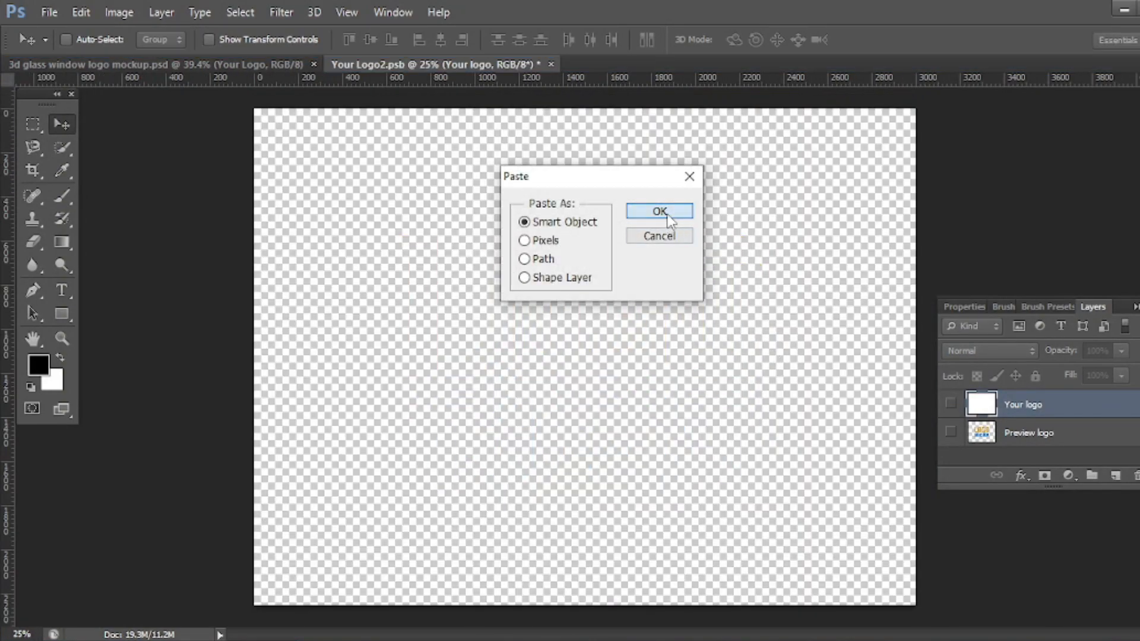
pyautogui.click(659, 211)
pyautogui.moveTo(642, 412); pyautogui.dragTo(839, 573)
# Close the Your Logo2.psb document and save its changes back to the mockup
pyautogui.hotkey('ctrl', 'w')
pyautogui.click(491, 243)
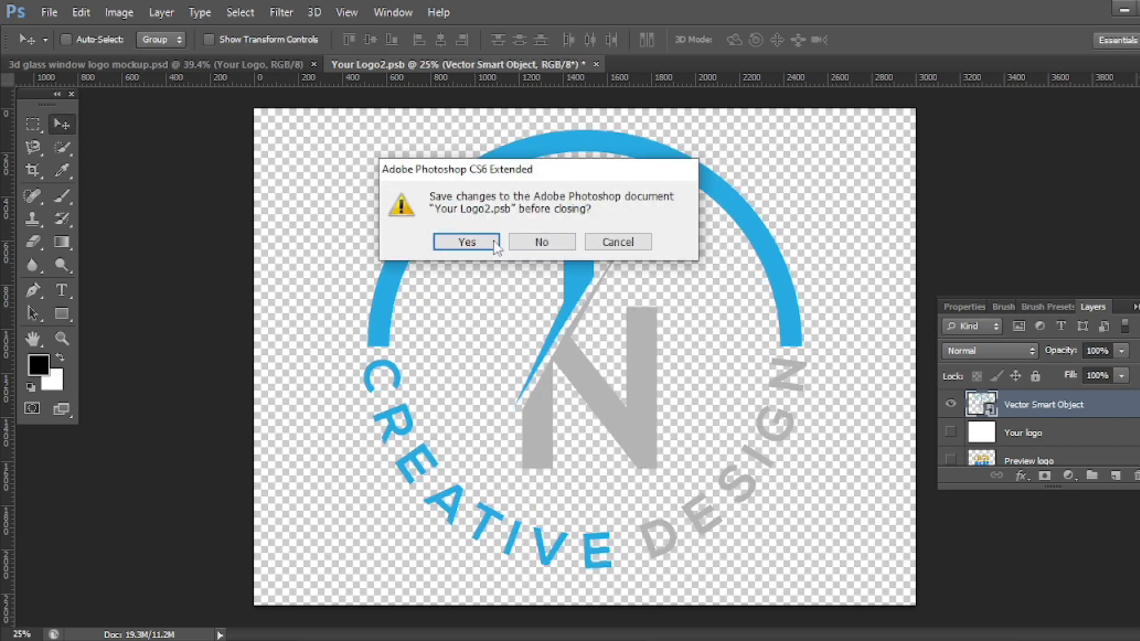
pyautogui.click(466, 241)
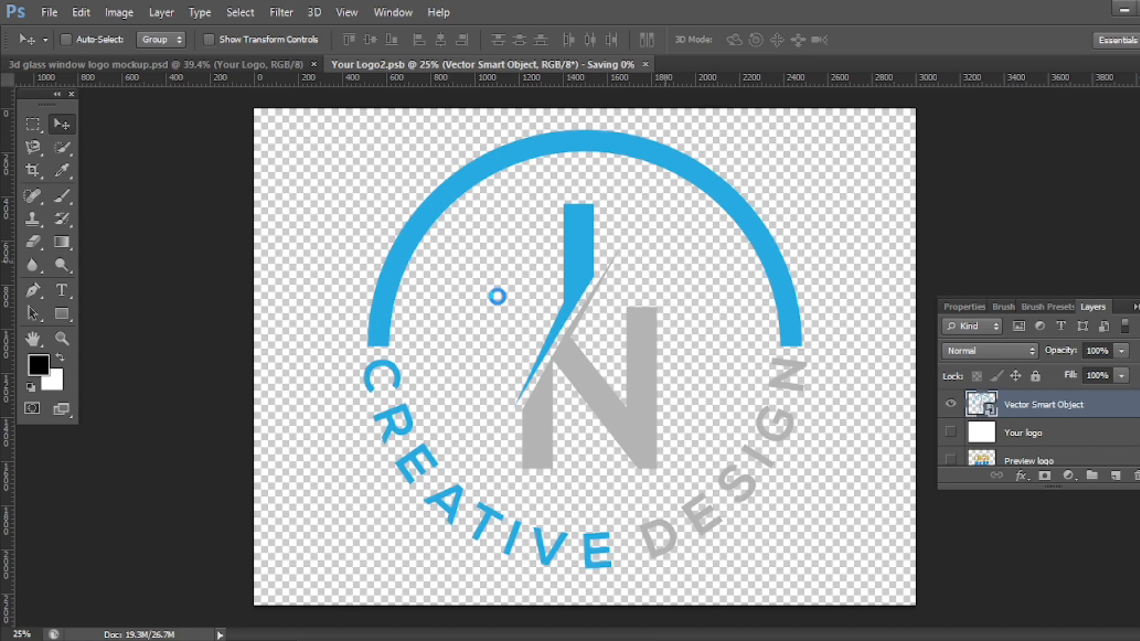